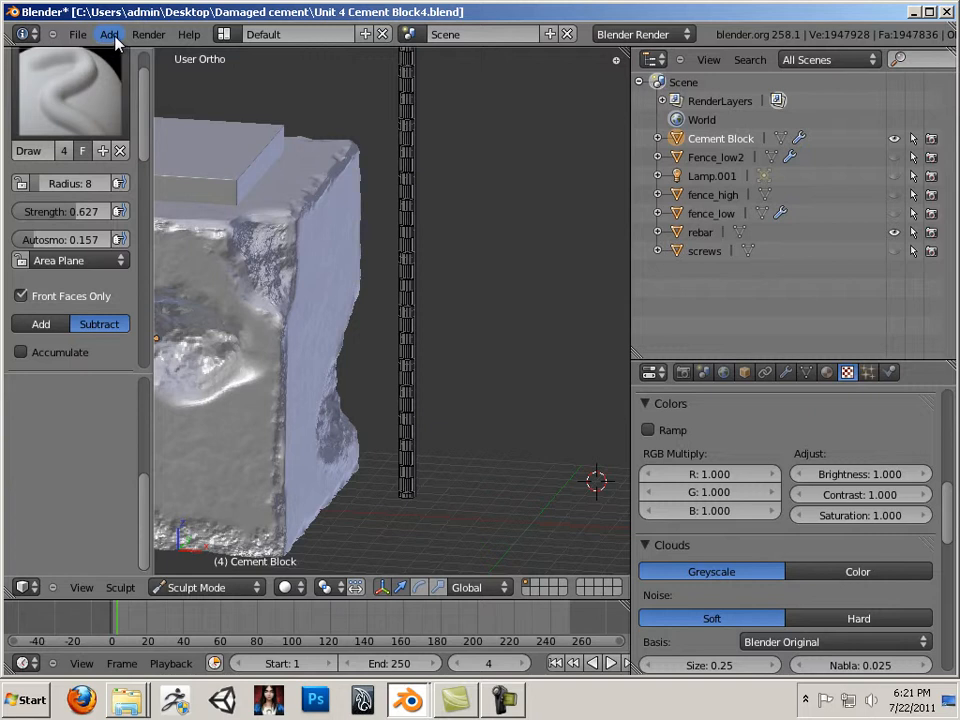
Add a cube mesh and move it along the X axis to just beside the rebar
left_click(114, 37)
mouse_move(130, 53)
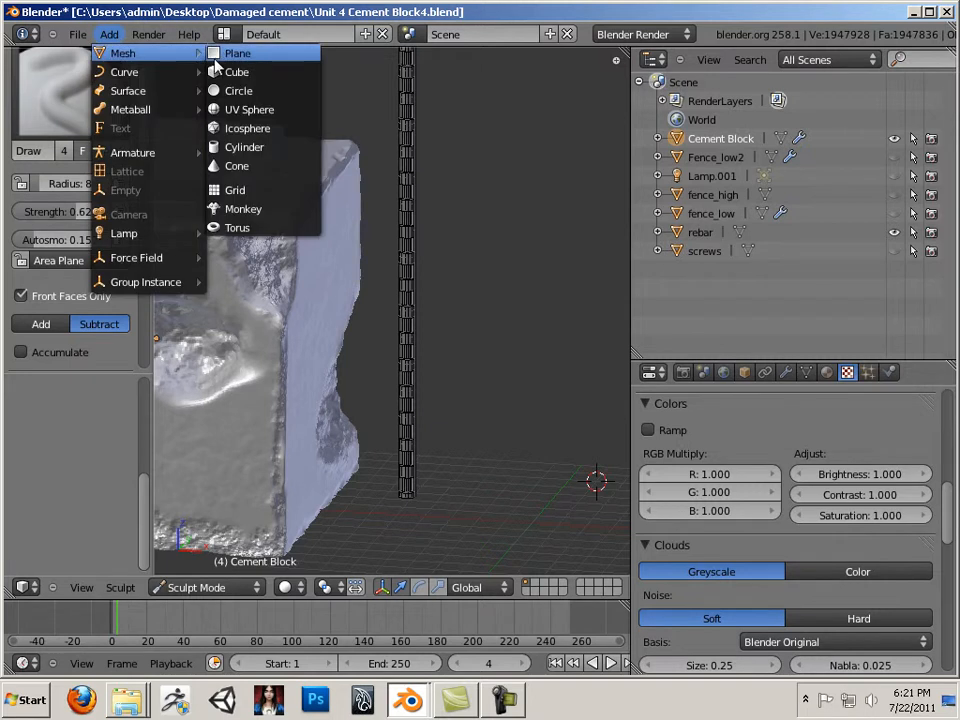
left_click(219, 74)
middle_click_drag(413, 375, 325, 357, "shift")
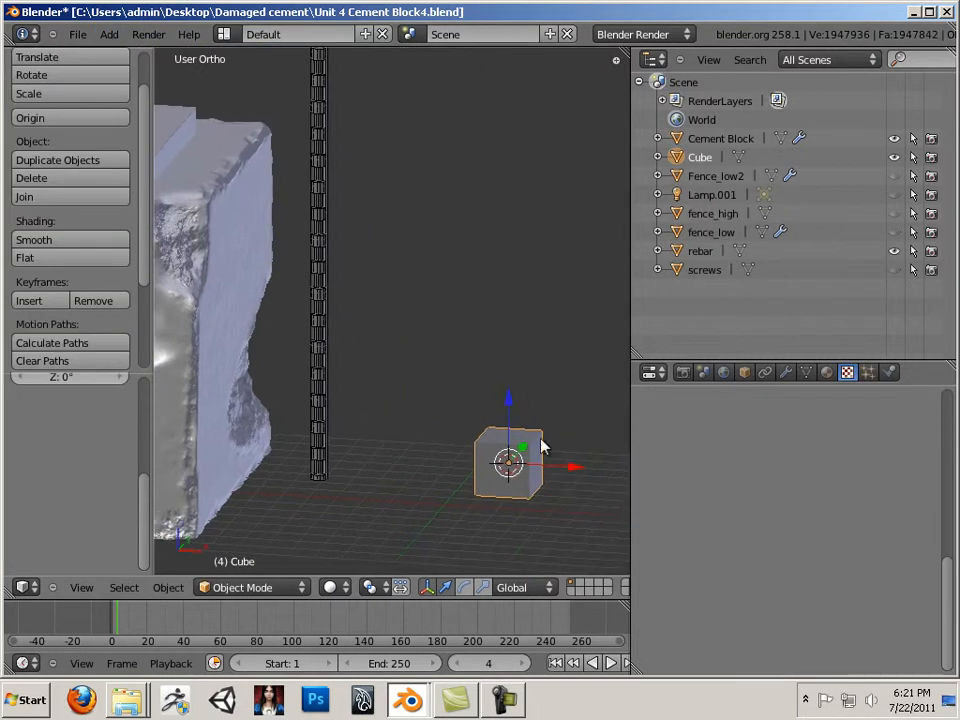
left_click_drag(566, 471, 435, 439)
scroll(495, 467, "up", 5)
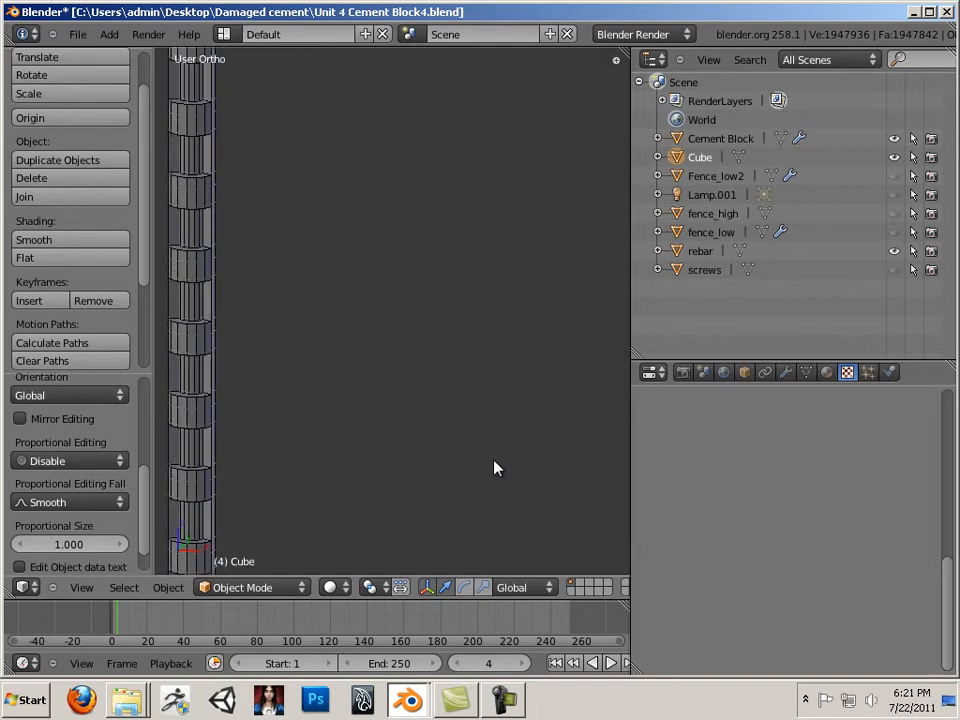
middle_click_drag(444, 317, 404, 345)
Set the manipulator to scale and put the cube in Edit Mode with face selection
key("Tab")
key("a")
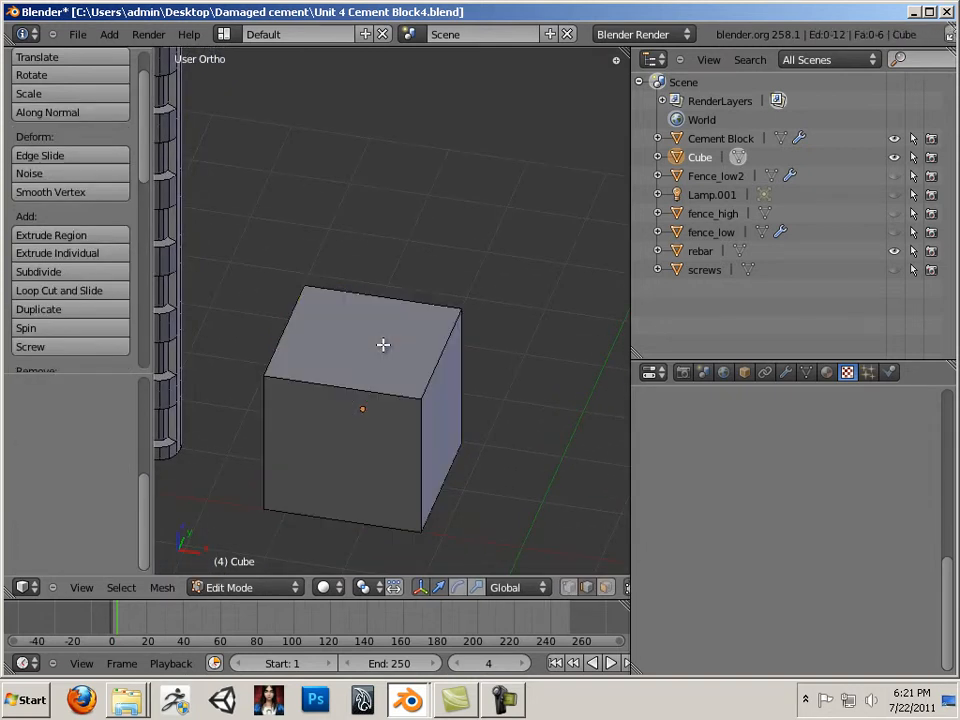
key("Tab")
key("Tab")
key("Tab")
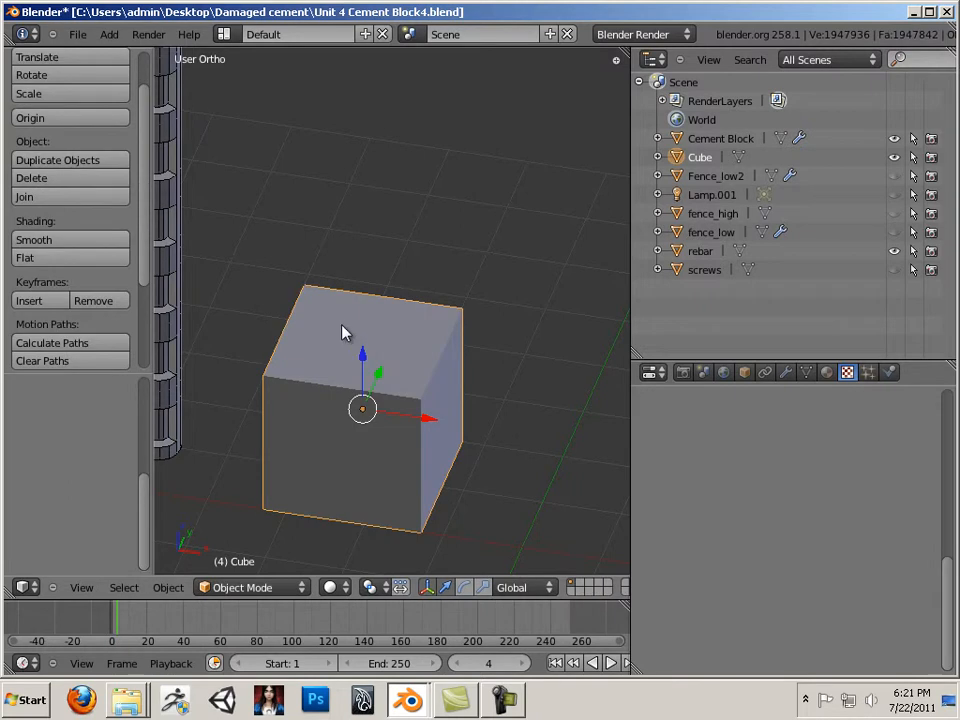
left_click(482, 587)
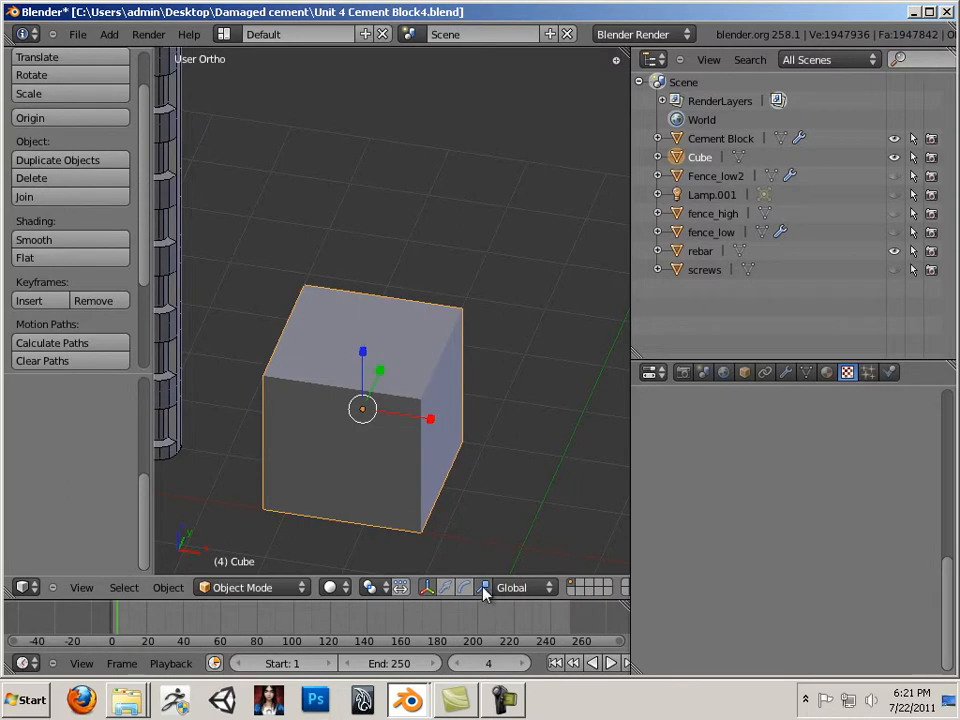
left_click(268, 587)
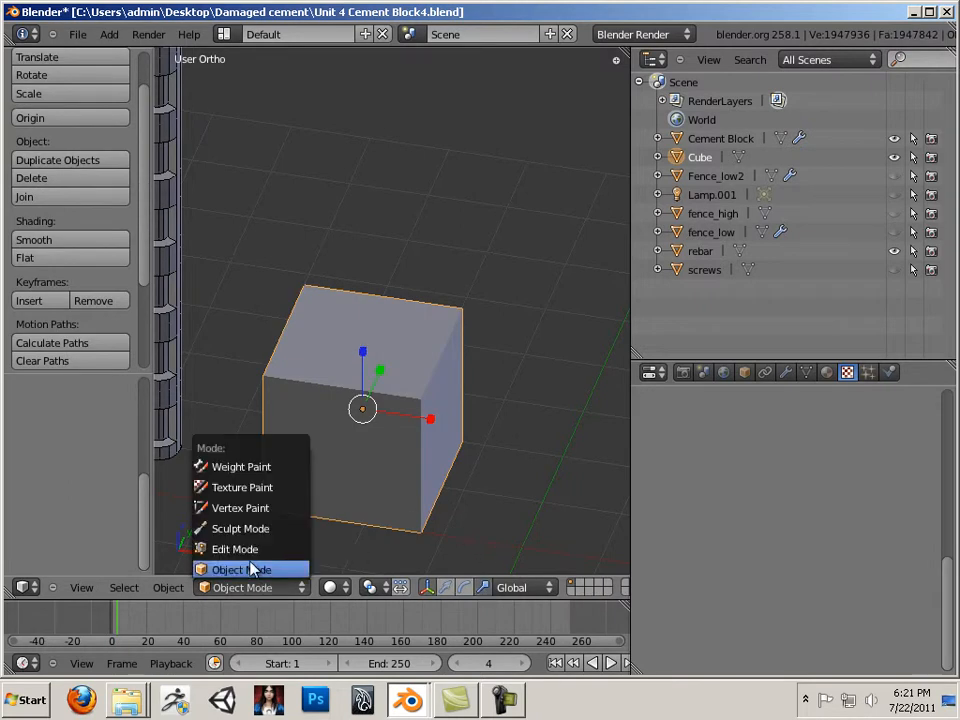
left_click(246, 550)
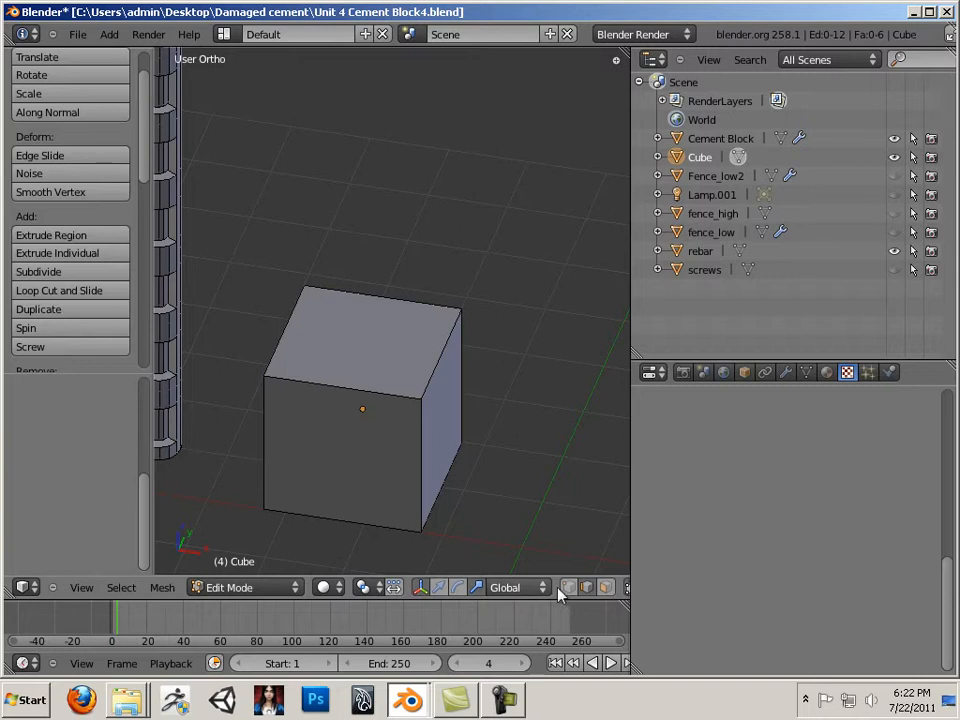
left_click(605, 587)
Extrude the cube's top face and its bottom face in place with zero offset, and return to Object Mode
right_click(390, 355)
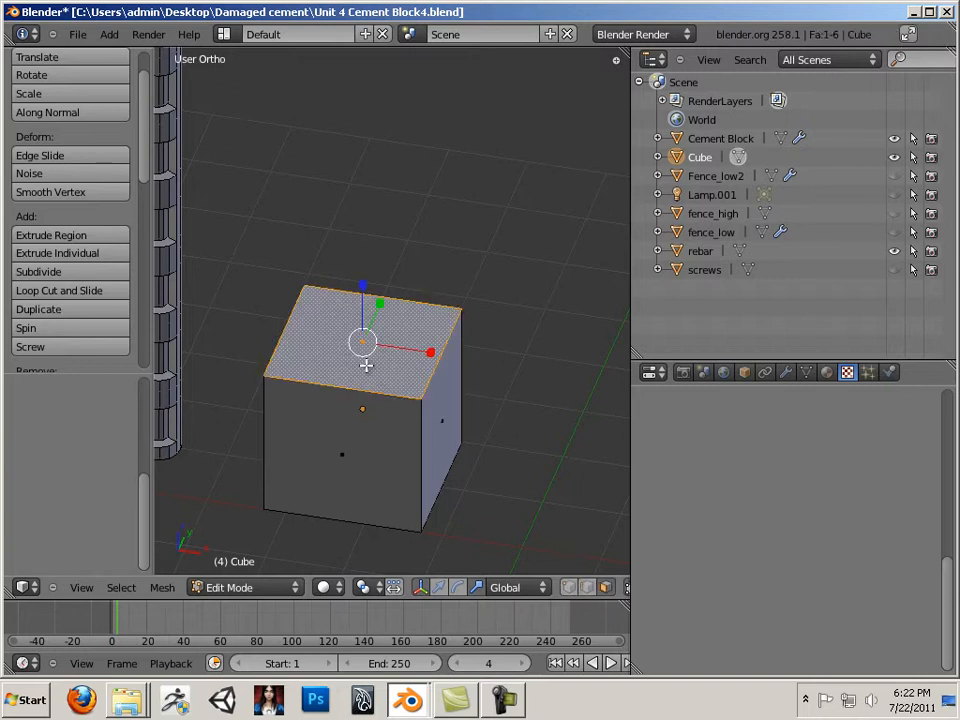
key("e")
right_click(420, 380)
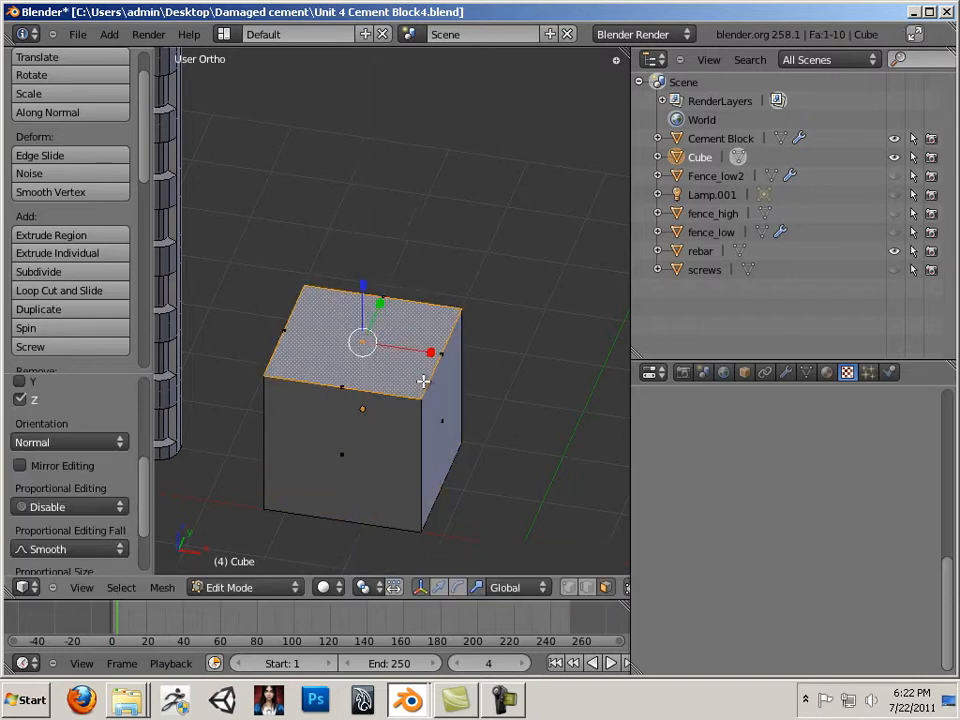
middle_click_drag(485, 480, 470, 295)
right_click(370, 137)
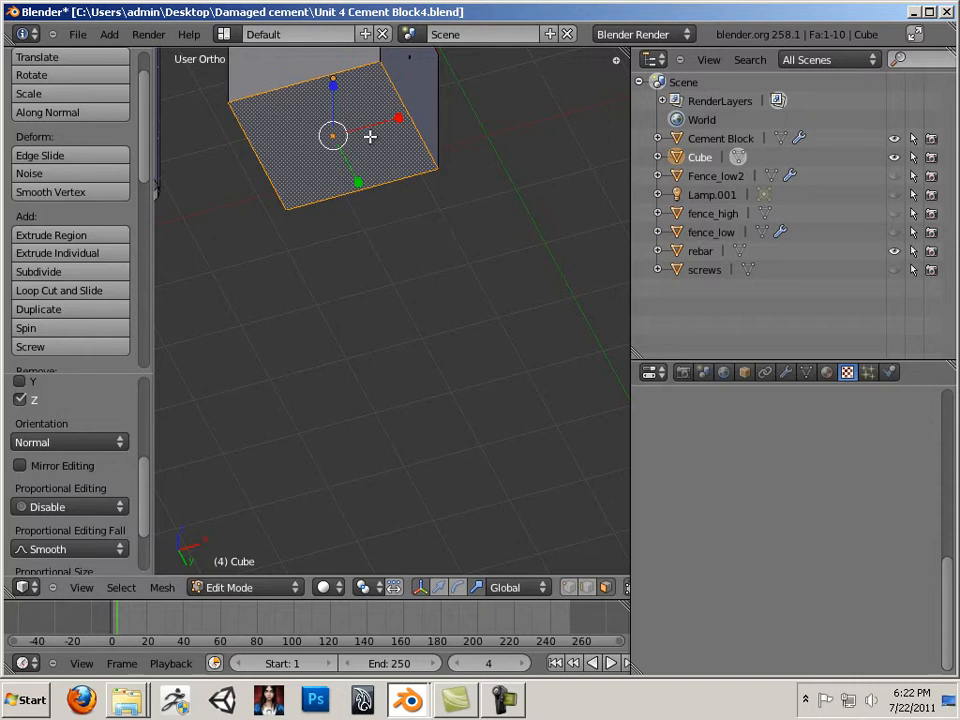
key("e")
right_click(370, 137)
middle_click_drag(467, 302, 439, 382)
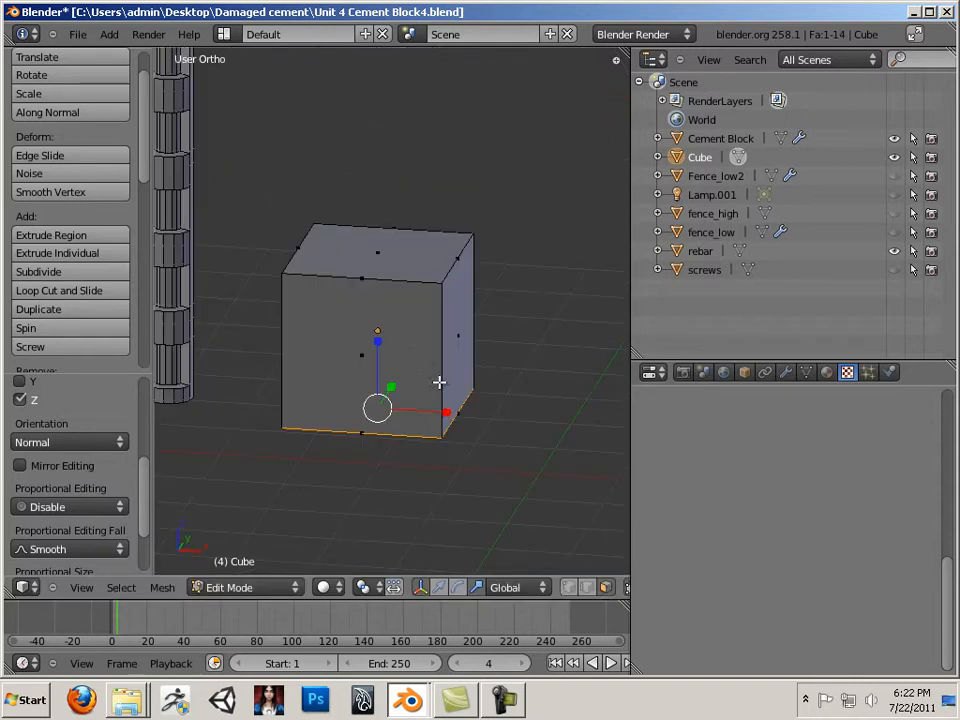
key("Tab")
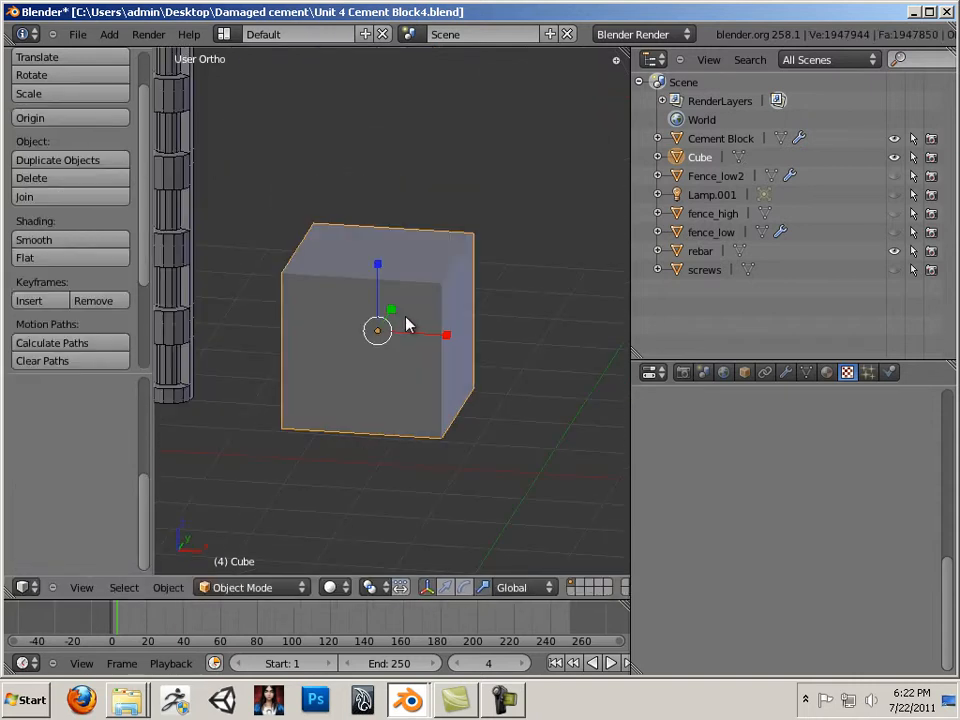
Add a Multiresolution modifier to the cube, subdivide it once with Catmull-Clark, and apply the modifier
left_click(784, 372)
left_click(735, 455)
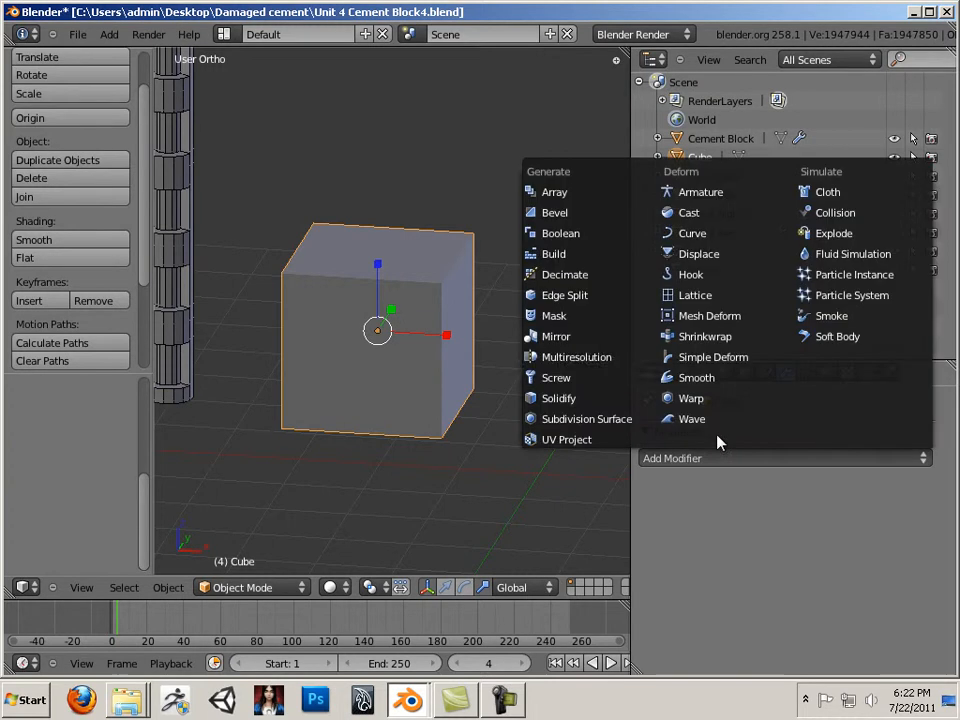
left_click(586, 358)
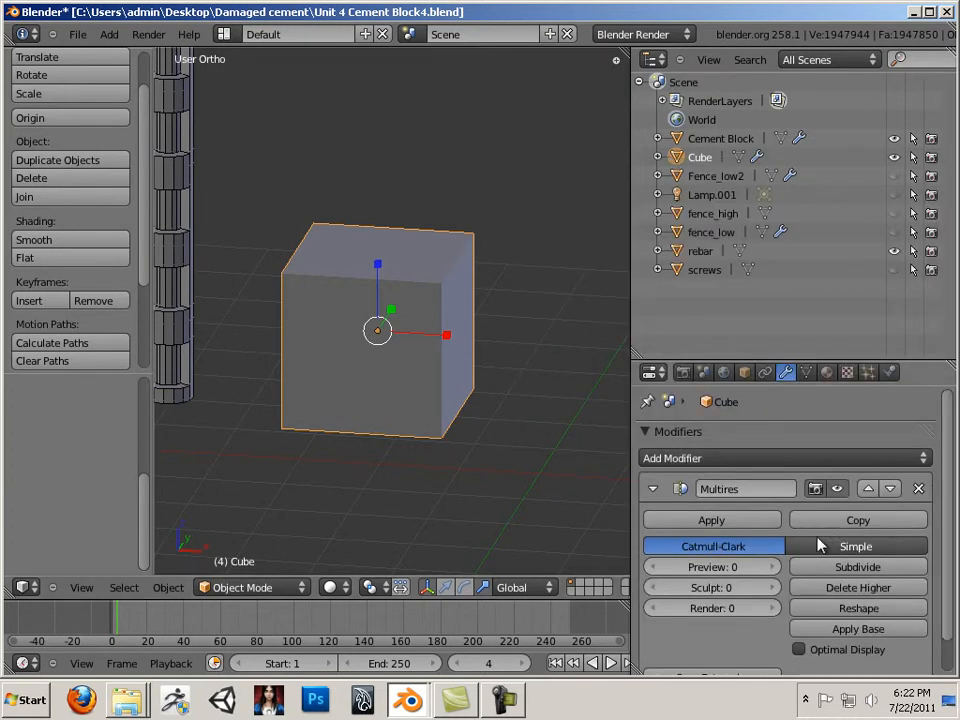
left_click(829, 567)
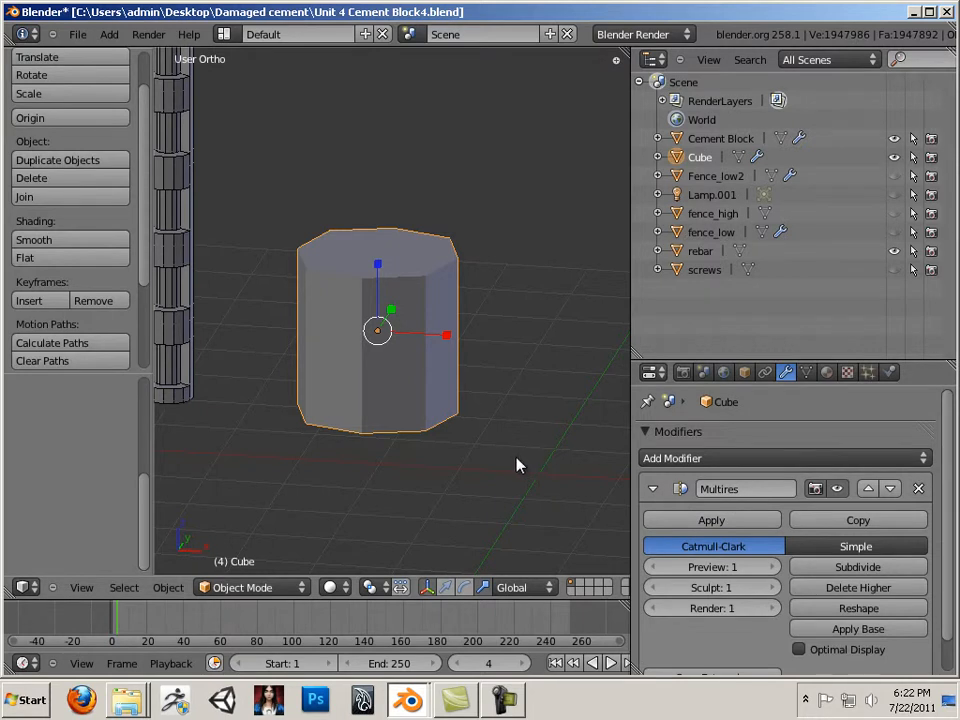
left_click(681, 520)
key("Tab")
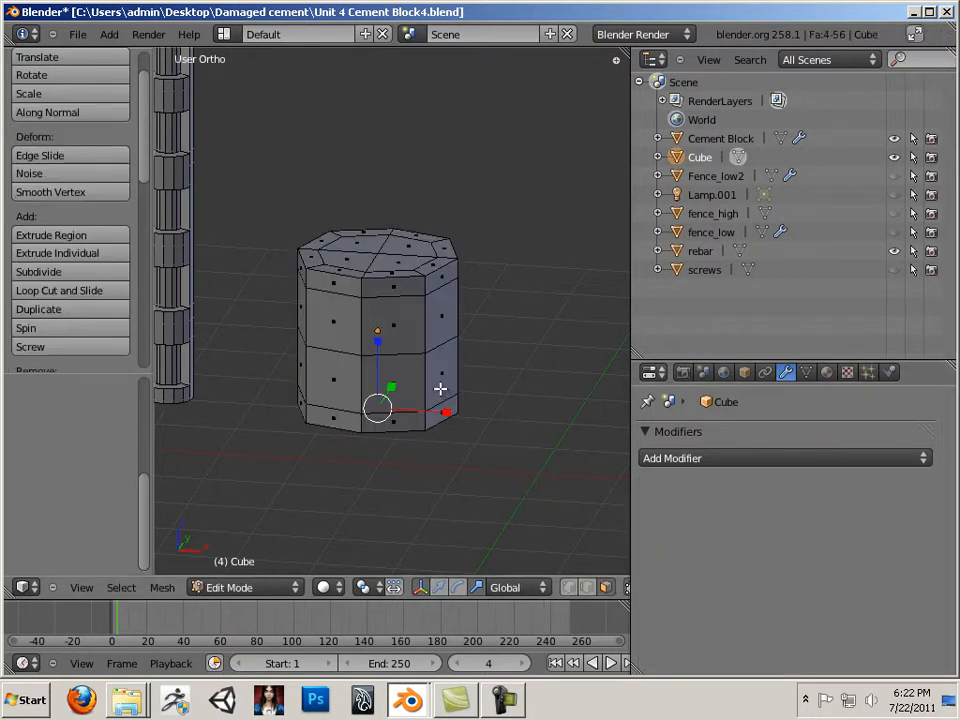
key("s")
left_click(393, 419)
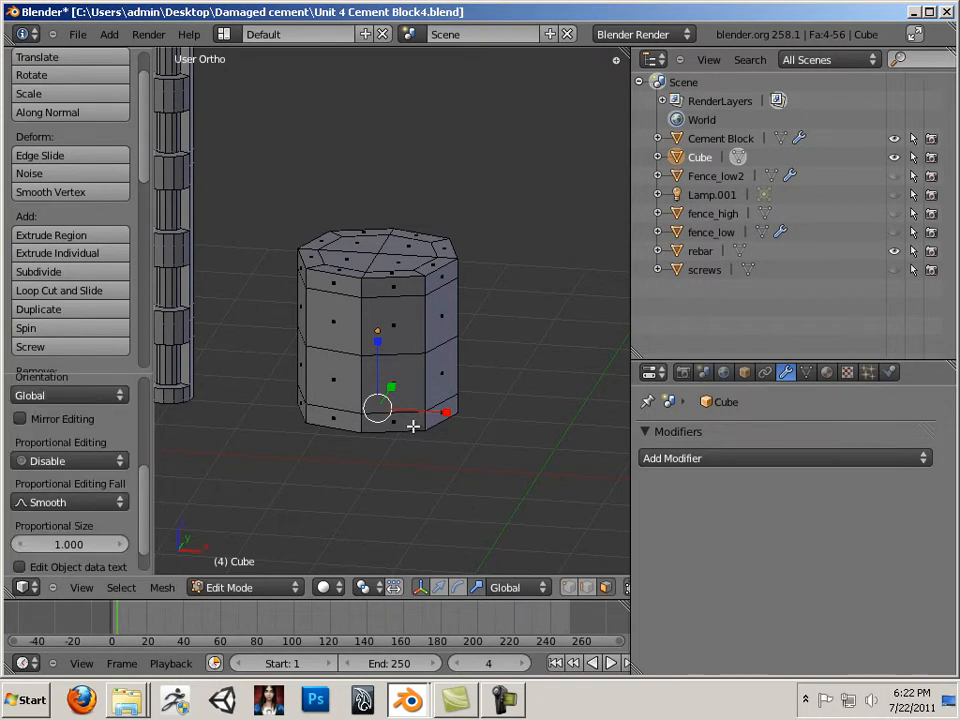
key("Tab")
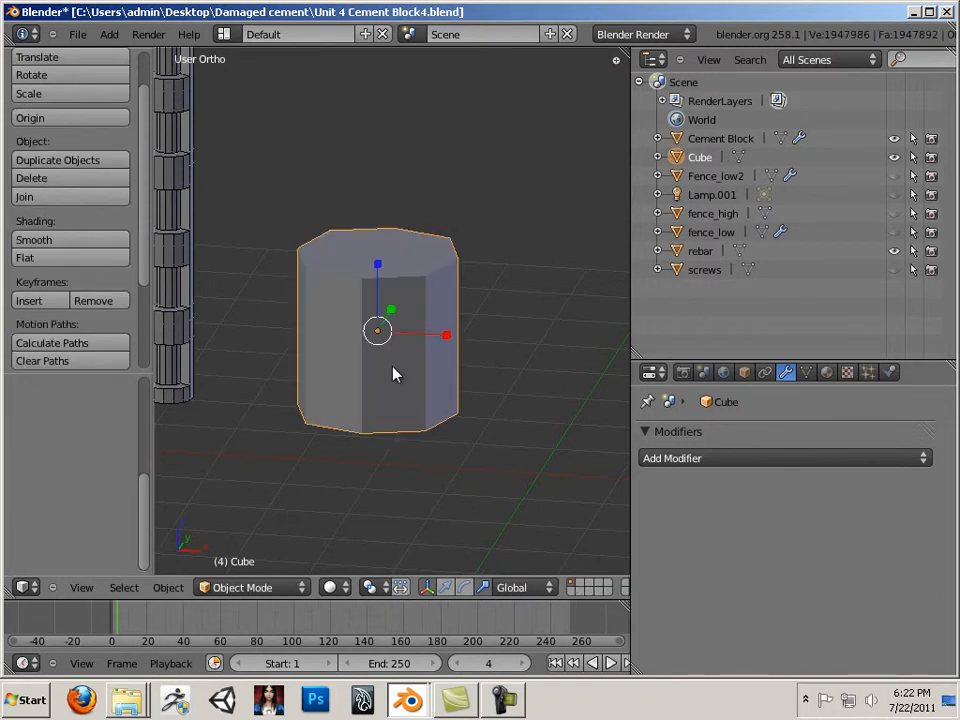
Scale the octagonal prism down to less than half its size and move it along X onto the rebar's lower end
key("s")
left_click(378, 344)
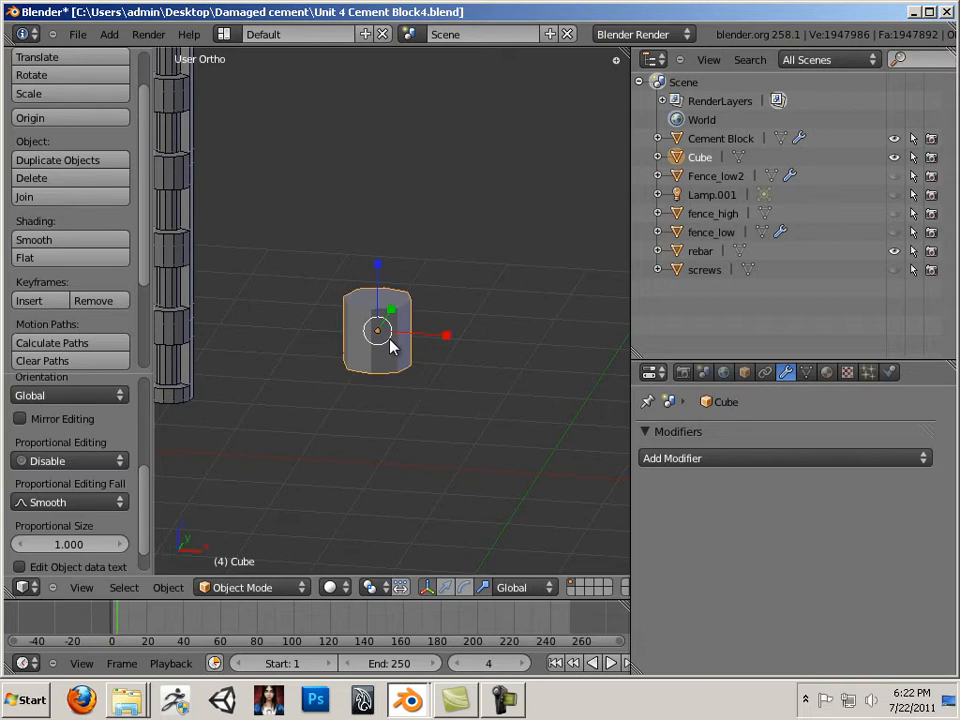
key("w")
left_click_drag(436, 341, 229, 315)
middle_click_drag(229, 315, 392, 340, "shift")
scroll(392, 340, "up", 2)
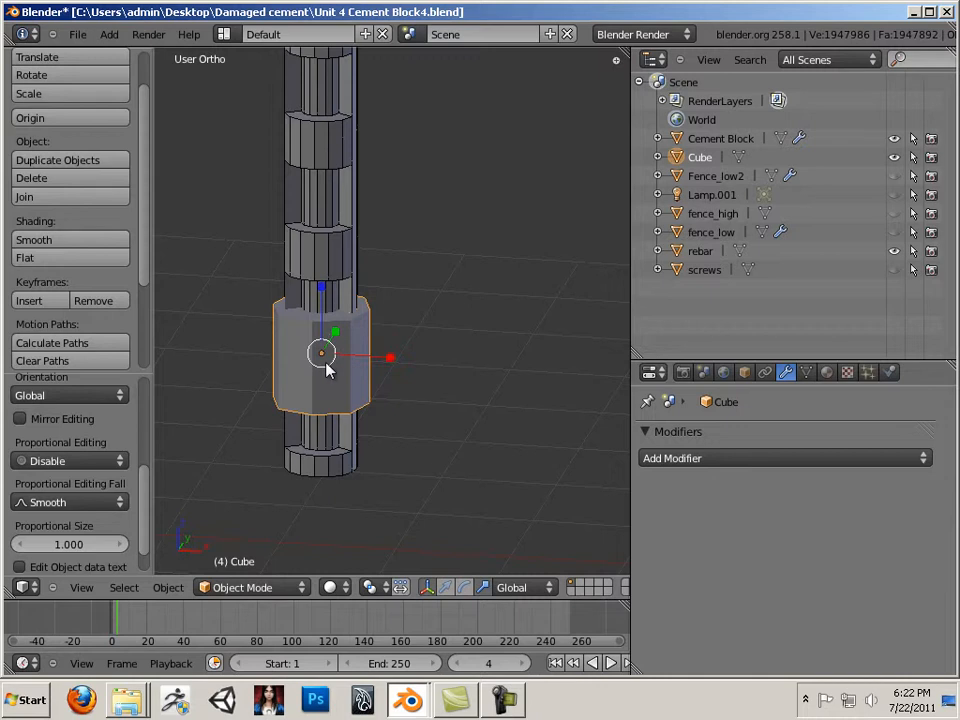
Scale the prism to fit closely around the rebar's thickness and stretch it along Z into a tall post
key("s")
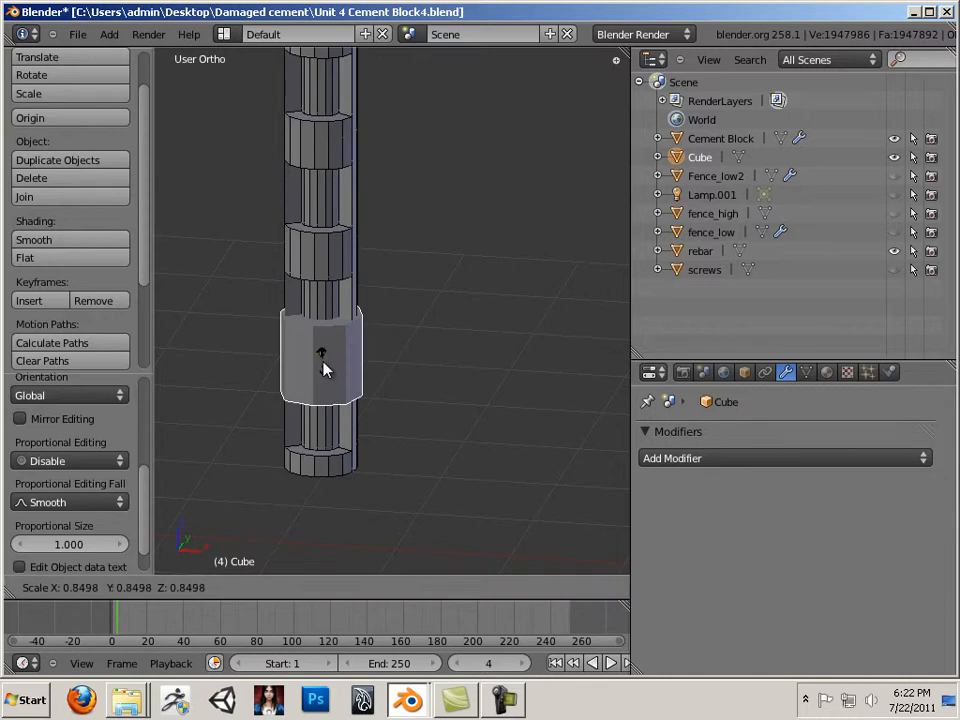
left_click(324, 368)
key("s")
key("z")
left_click(340, 188)
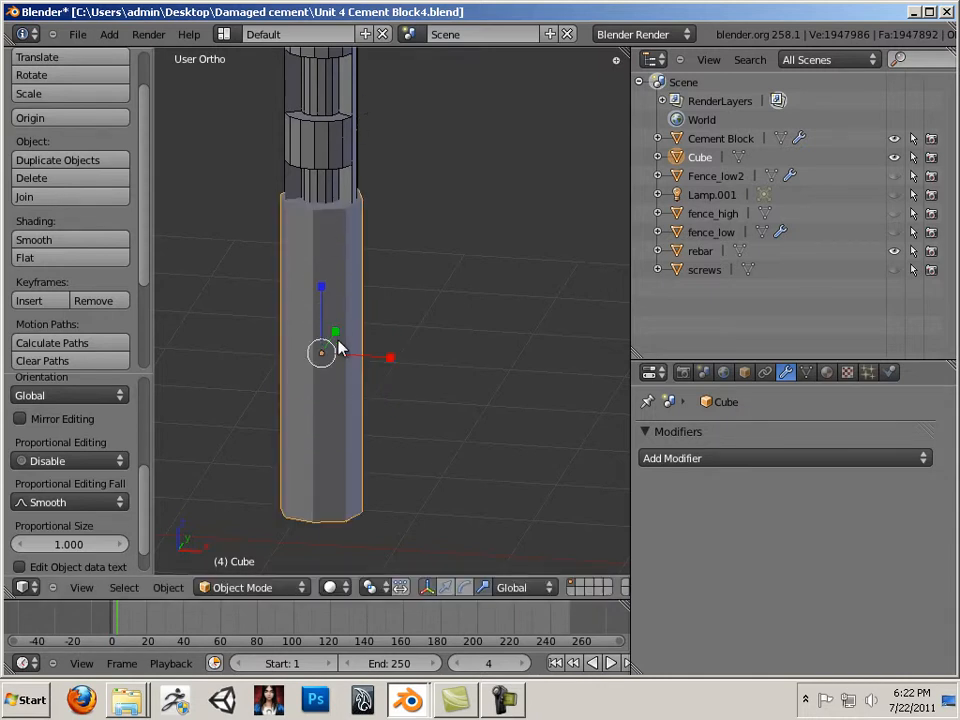
left_click_drag(330, 357, 330, 358)
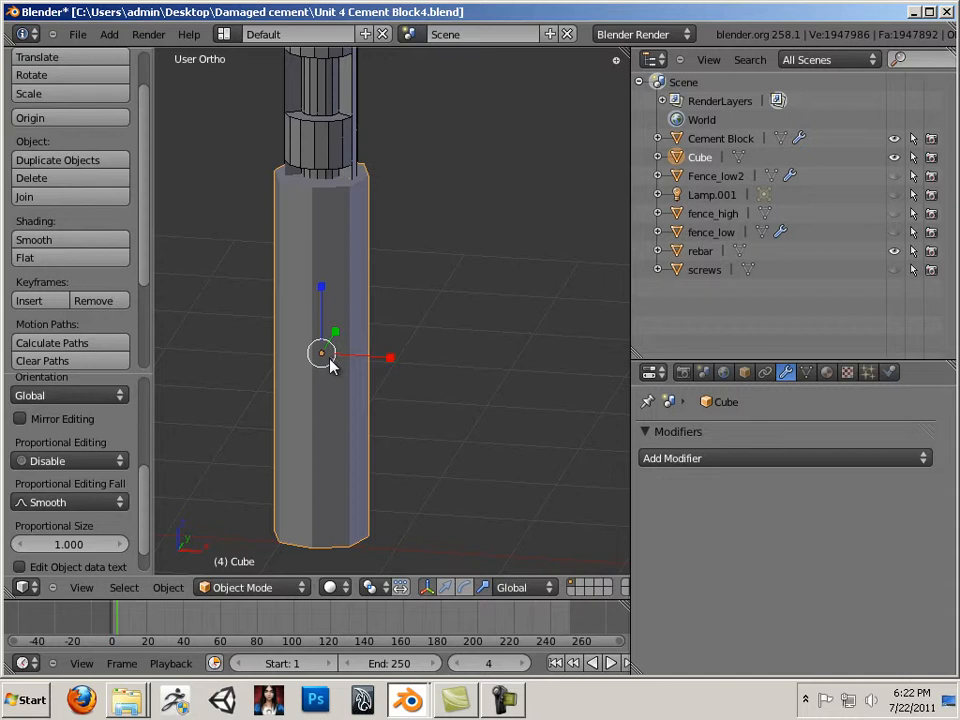
key("s")
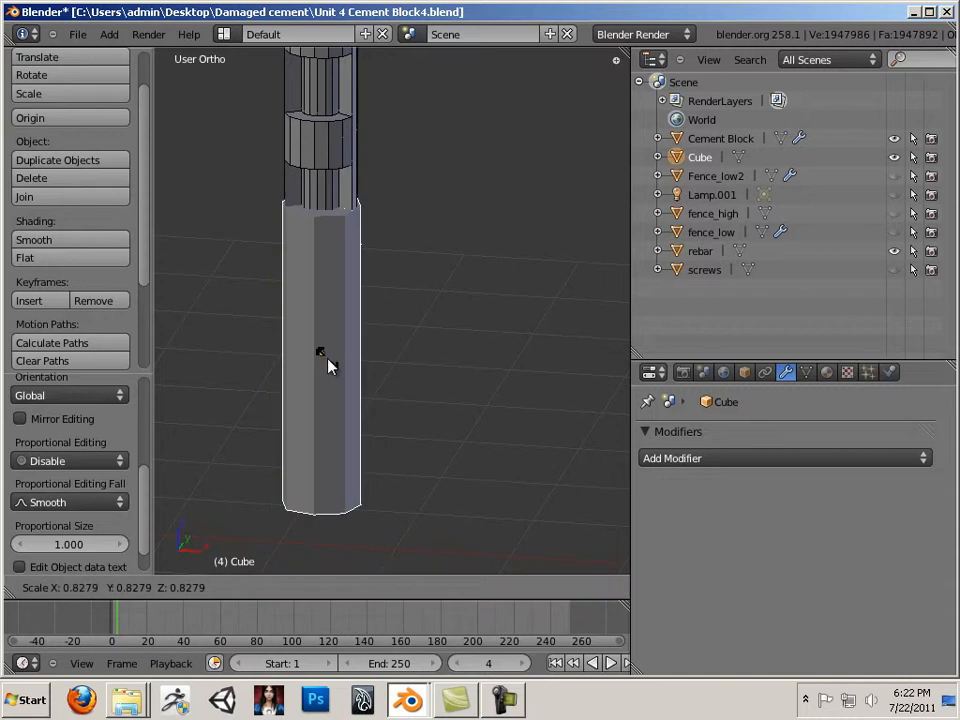
left_click(329, 360)
Stretch the post further along the Z axis to roughly match the rebar's length
scroll(377, 279, "up", 5)
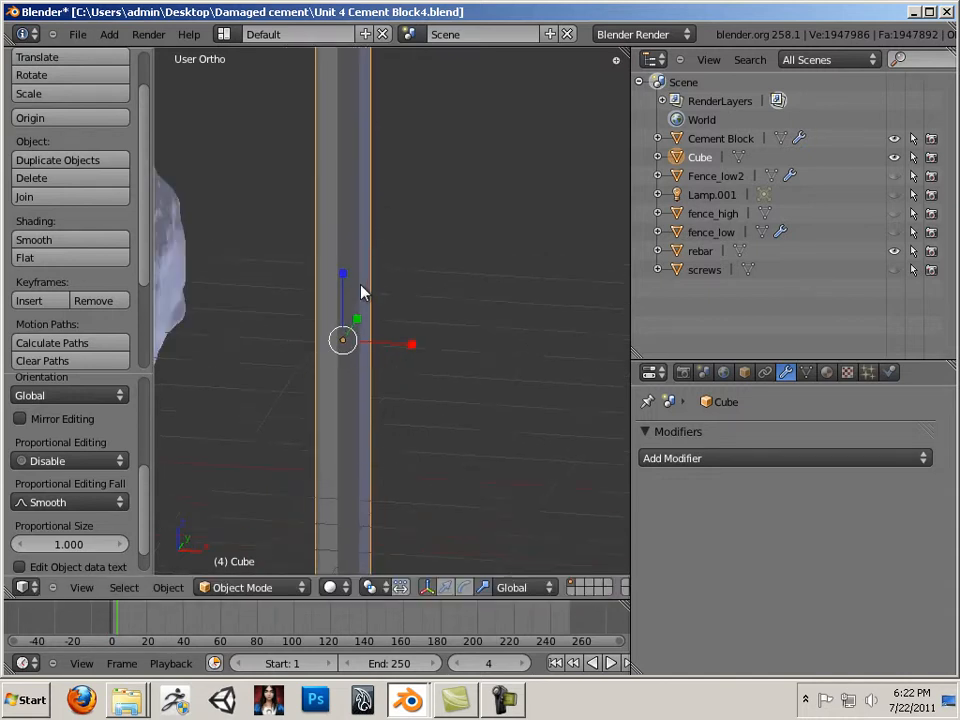
scroll(362, 293, "down", 6)
key("s")
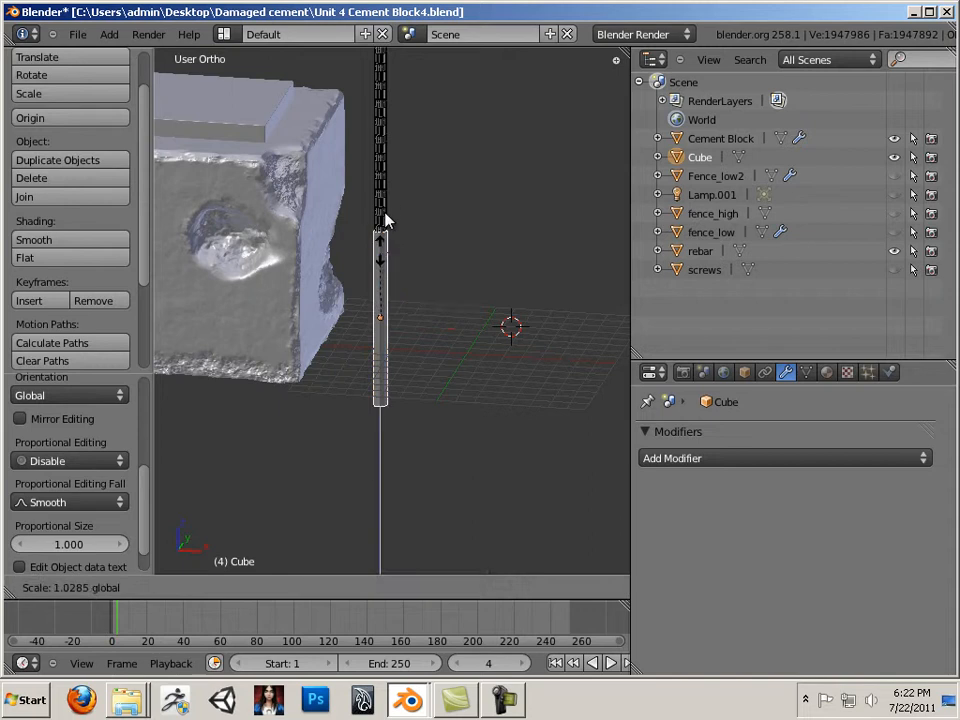
left_click(386, 188)
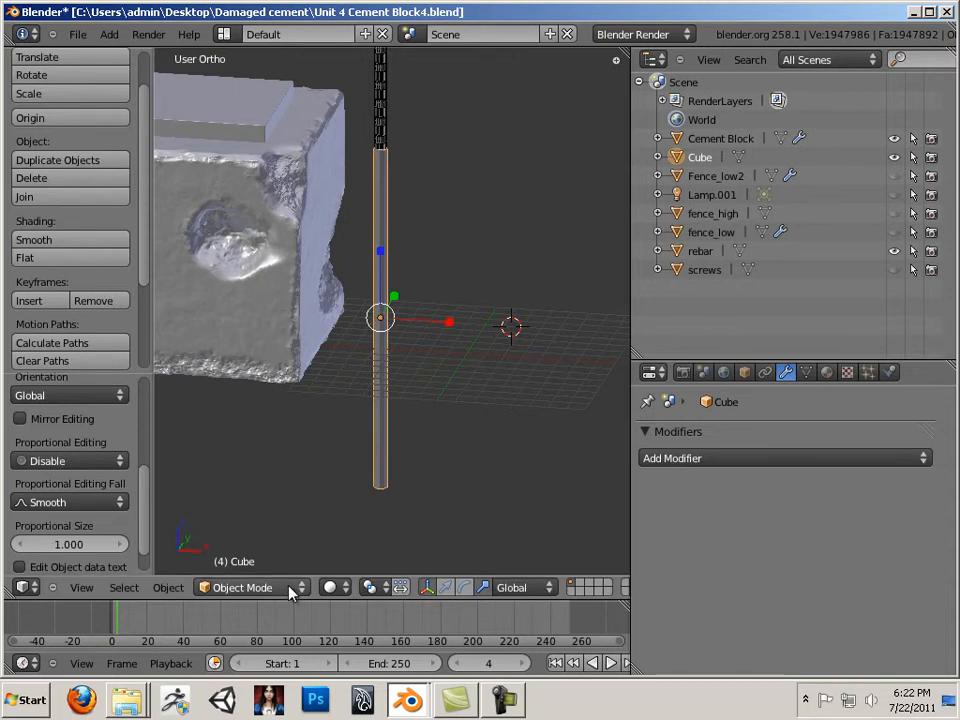
Raise the post along Z until it encloses the rebar, checking its placement in front view
left_click_drag(381, 258, 383, 112)
key("KP_3")
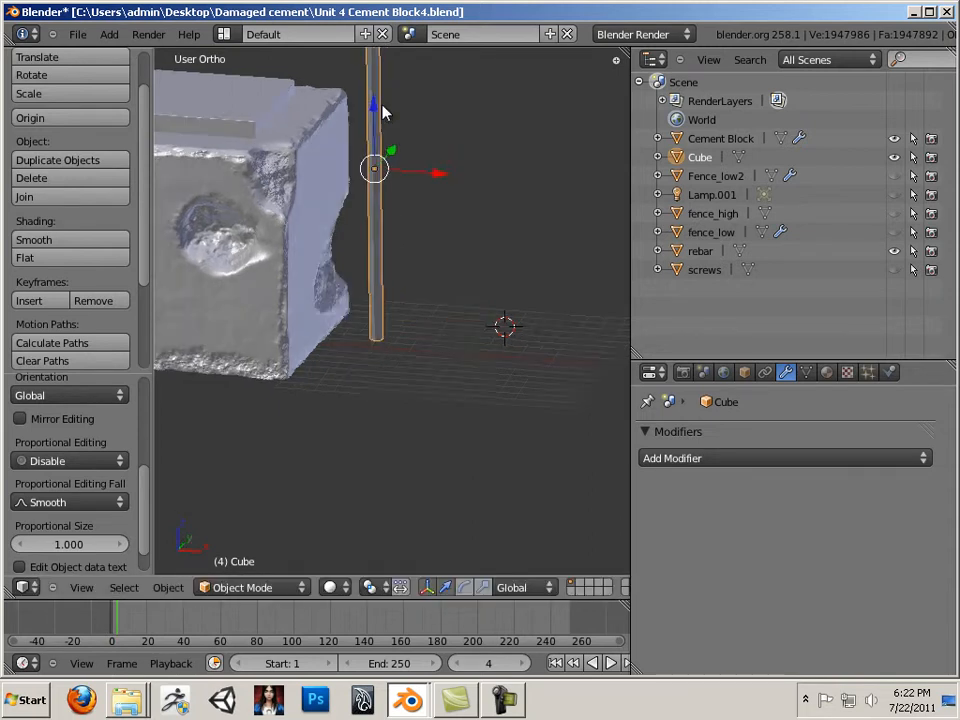
key("KP_1")
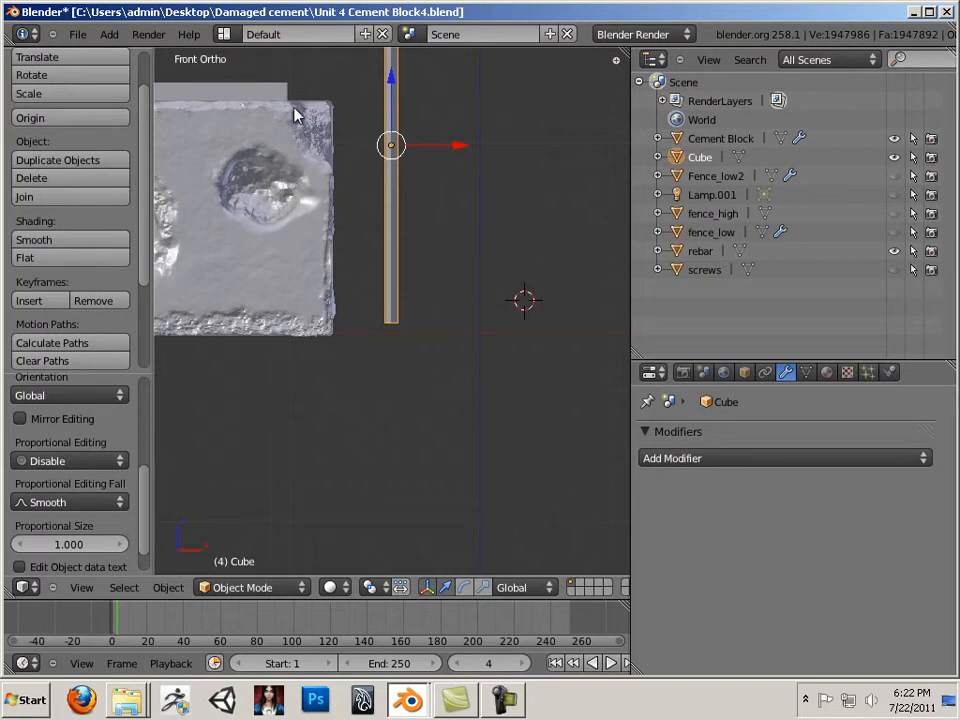
middle_click_drag(312, 153, 332, 363, "shift")
mouse_move(416, 286)
left_mouse_down()
mouse_move(405, 321)
mouse_move(399, 306)
left_mouse_up()
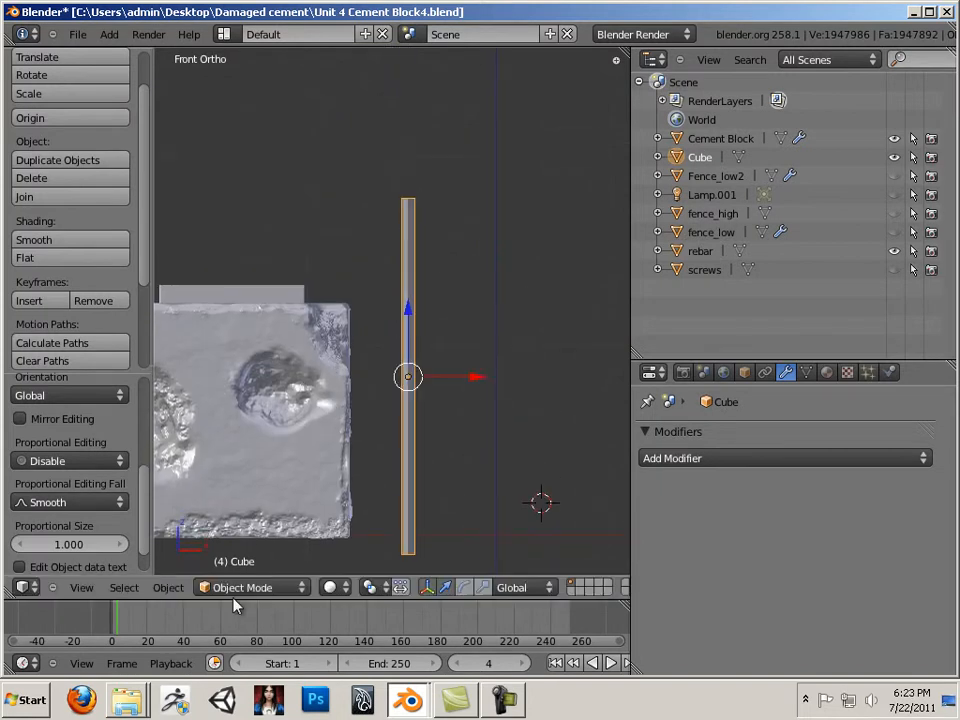
Switch to wireframe shading and raise the post's bottom vertices along Z to just above the rebar's lower end
left_click(334, 590)
left_click(345, 550)
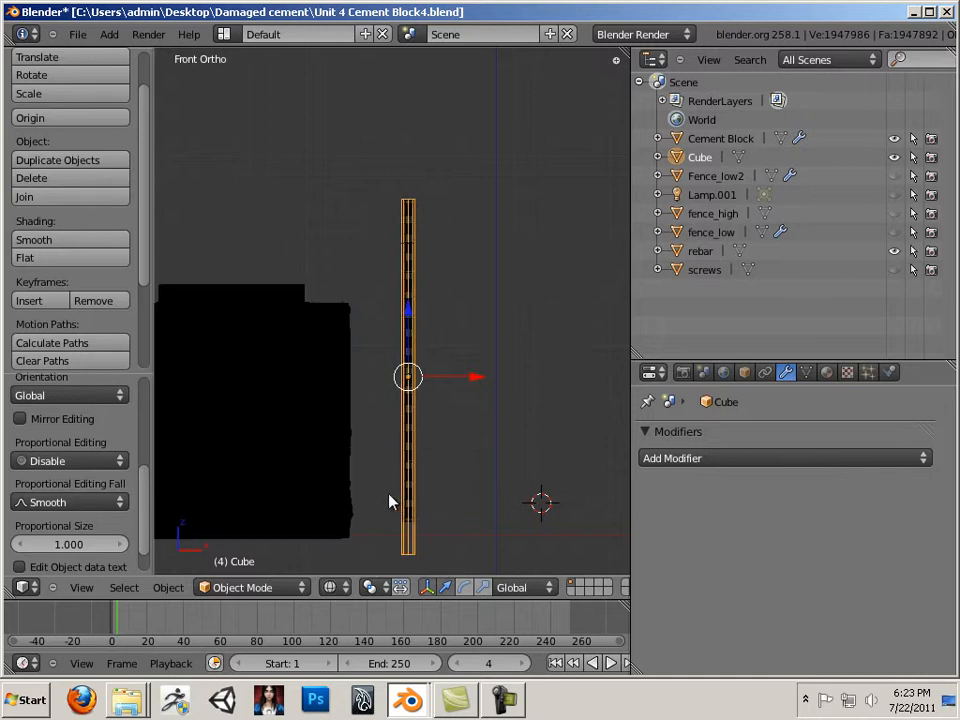
middle_click_drag(390, 501, 371, 358, "shift")
scroll(373, 380, "up", 3)
scroll(372, 445, "up", 2)
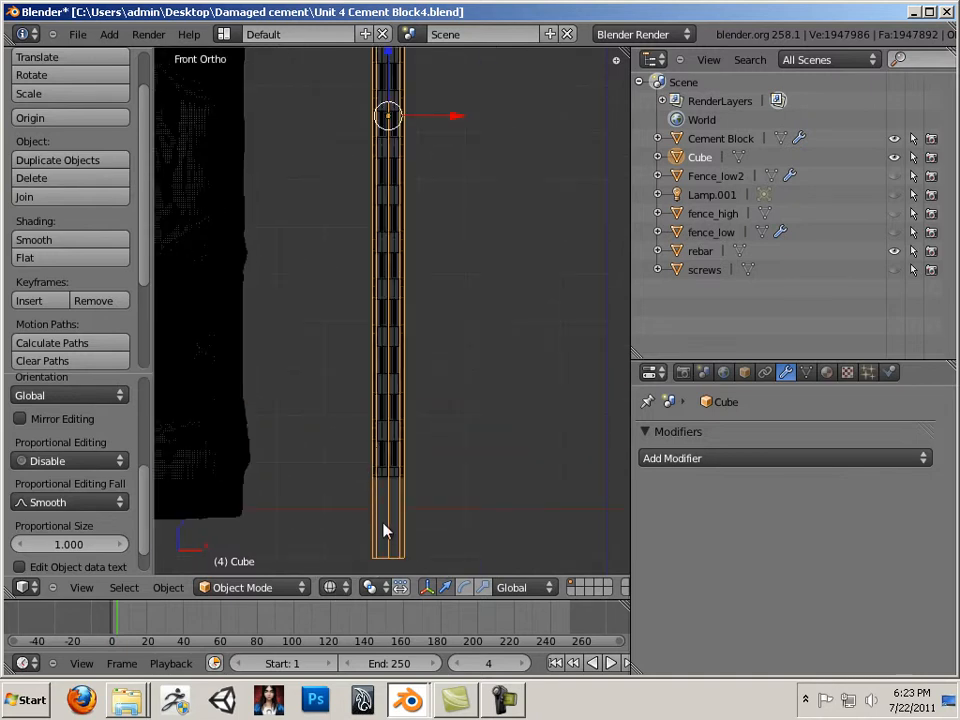
middle_click_drag(384, 527, 393, 446, "shift")
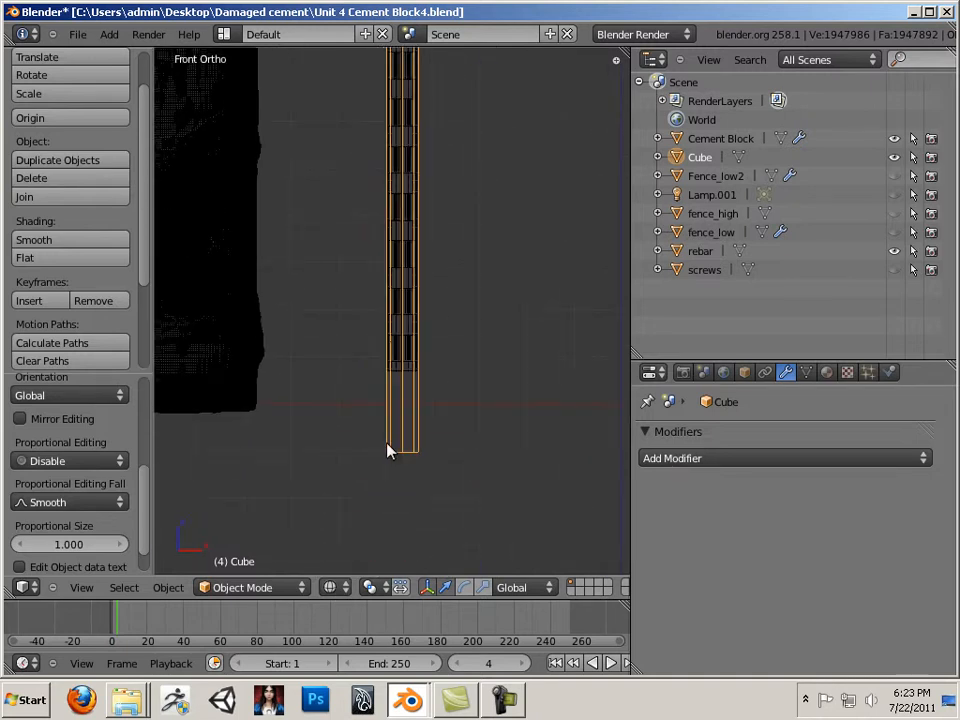
key("Tab")
key("b")
left_click_drag(364, 439, 467, 497)
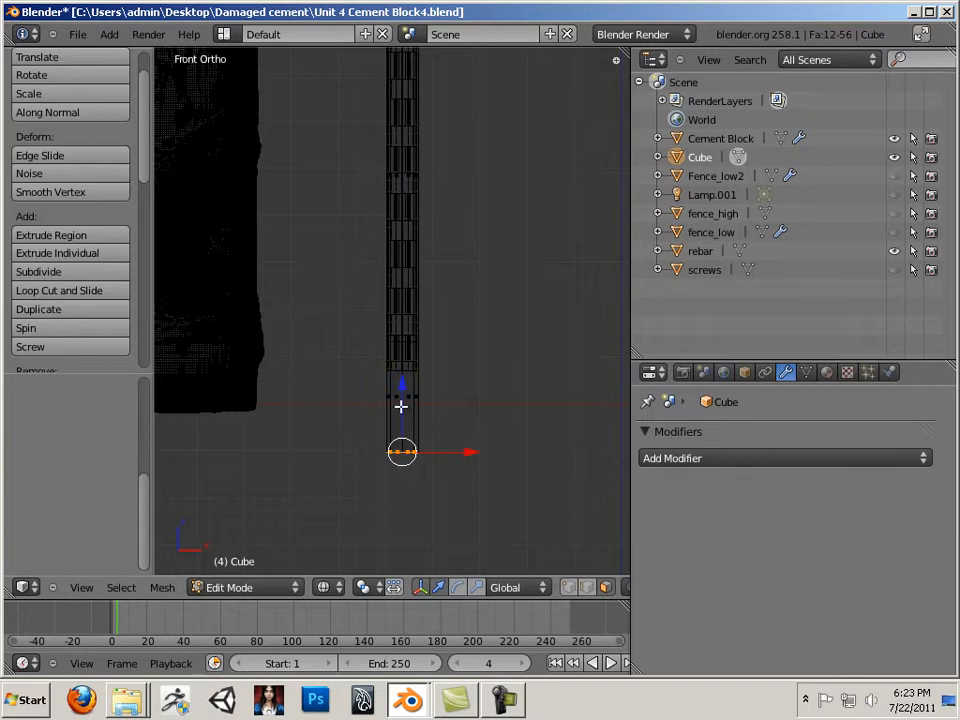
left_click_drag(405, 386, 417, 303)
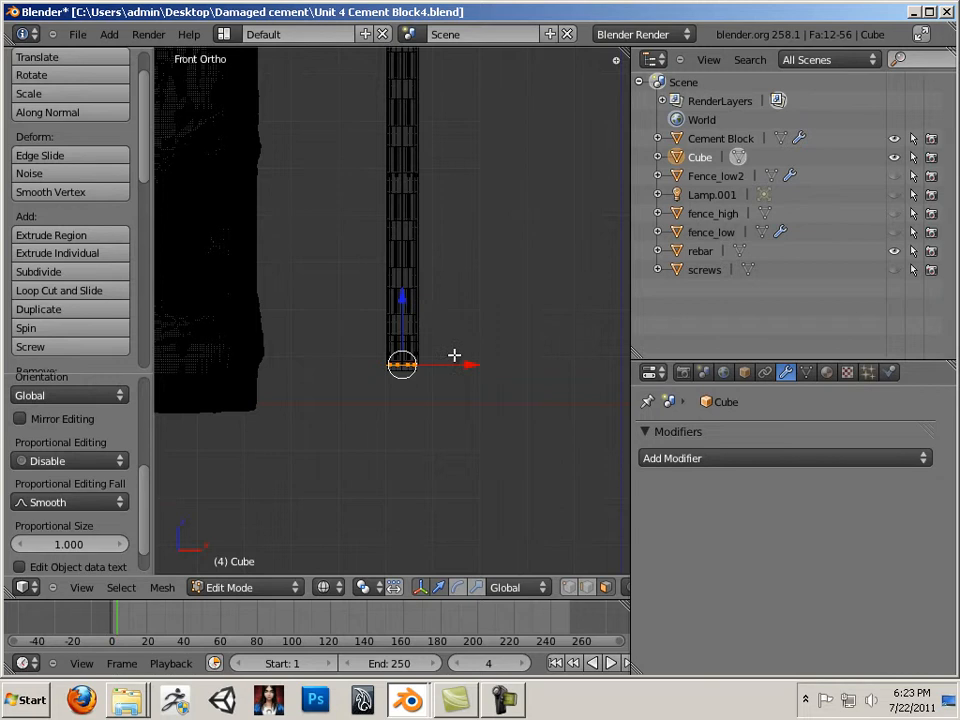
scroll(454, 355, "up", 4)
mouse_move(423, 368)
left_mouse_down()
mouse_move(416, 347)
mouse_move(407, 377)
mouse_move(408, 360)
left_mouse_up()
Lower the post's top vertices along Z to slightly below the rebar's upper end
scroll(420, 360, "down", 5)
middle_click_drag(444, 267, 465, 545, "shift")
middle_click_drag(444, 377, 437, 547, "shift")
scroll(429, 396, "up", 3)
scroll(433, 374, "up", 2)
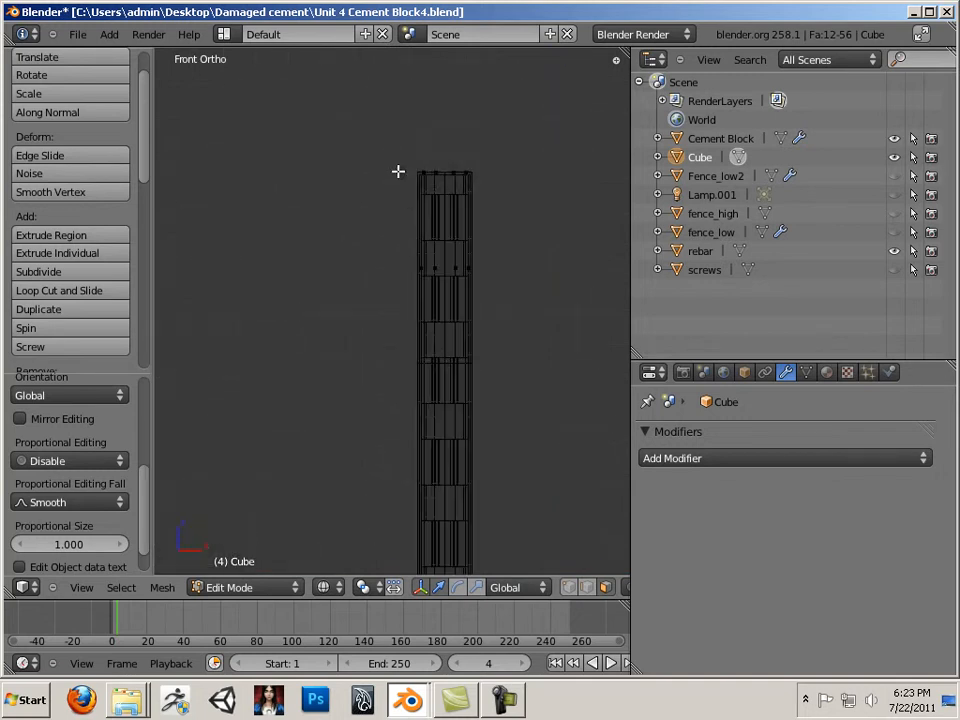
key("b")
left_click_drag(403, 154, 516, 208)
left_click_drag(445, 111, 445, 126)
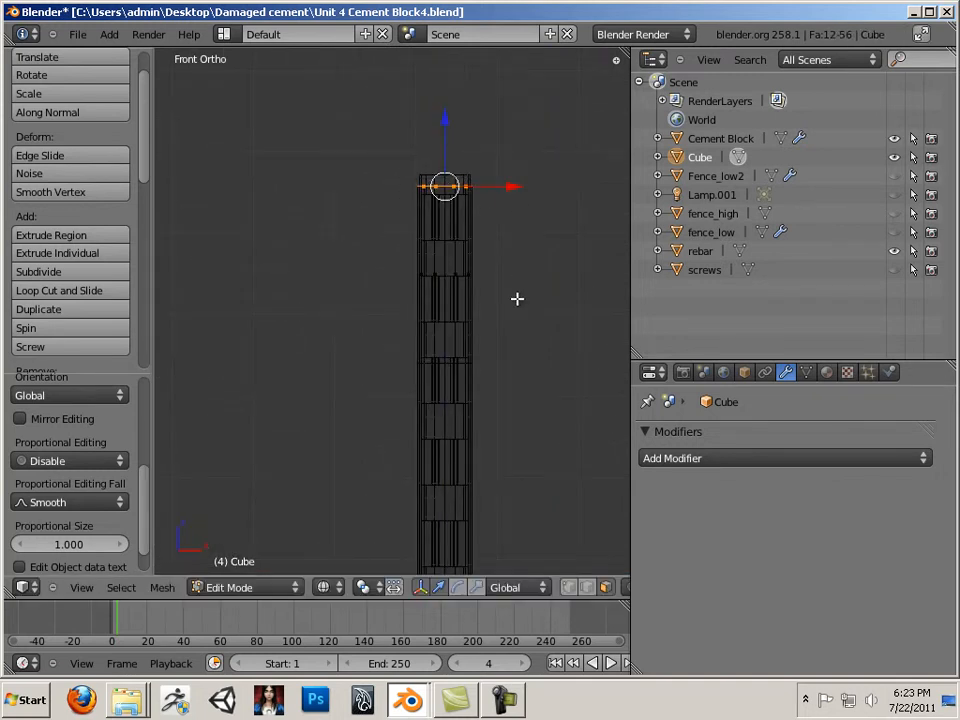
Delete the faces capping the top end of the post
scroll(510, 311, "up", 5)
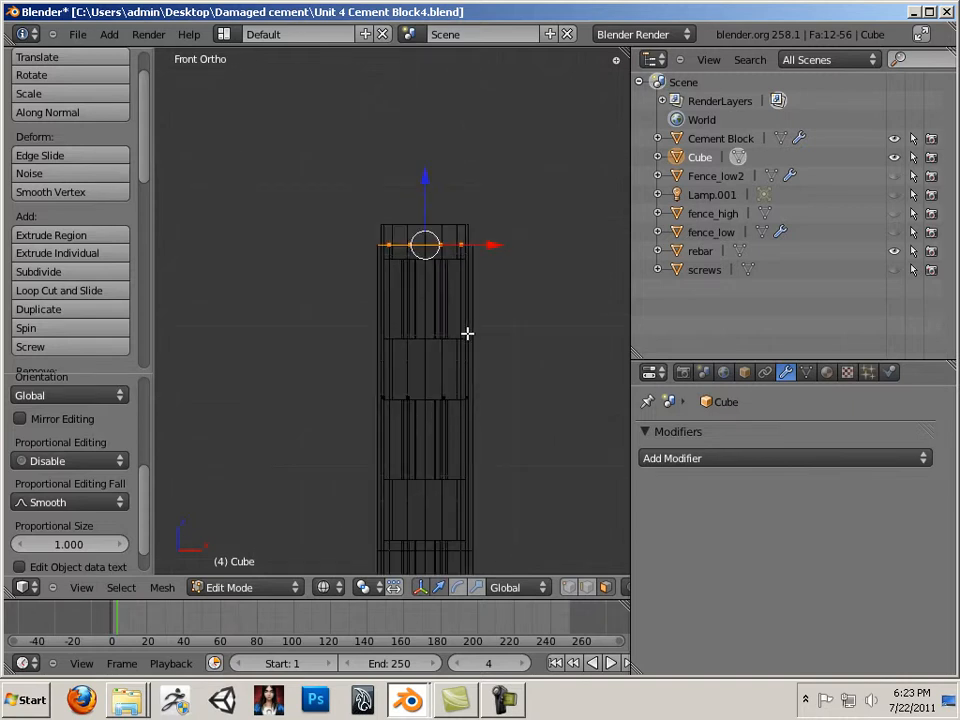
key("b")
left_click_drag(309, 172, 530, 235)
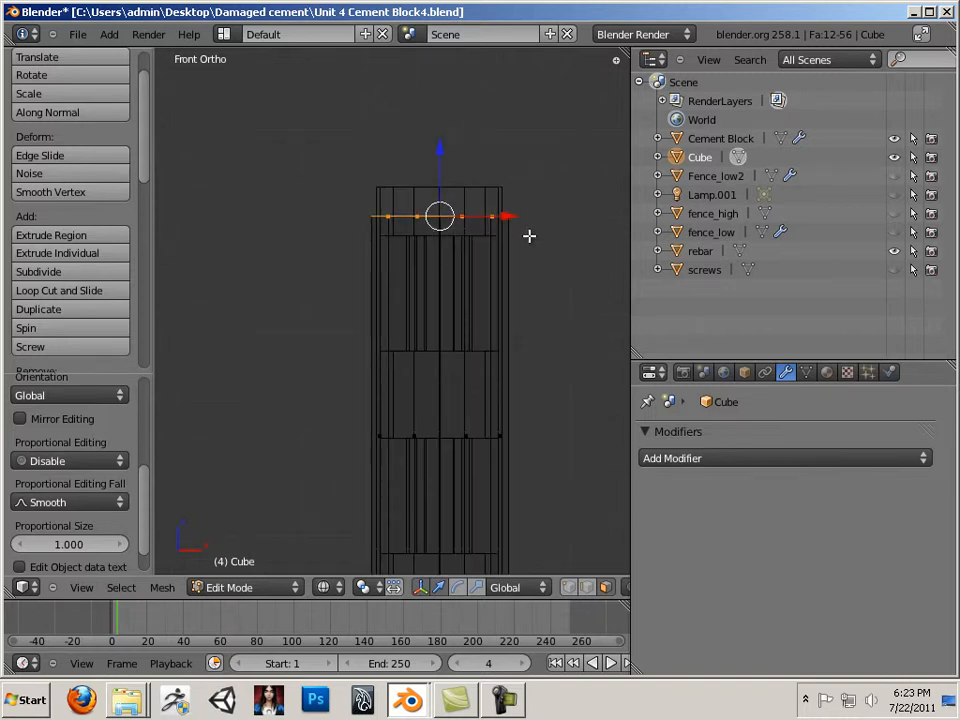
key("x")
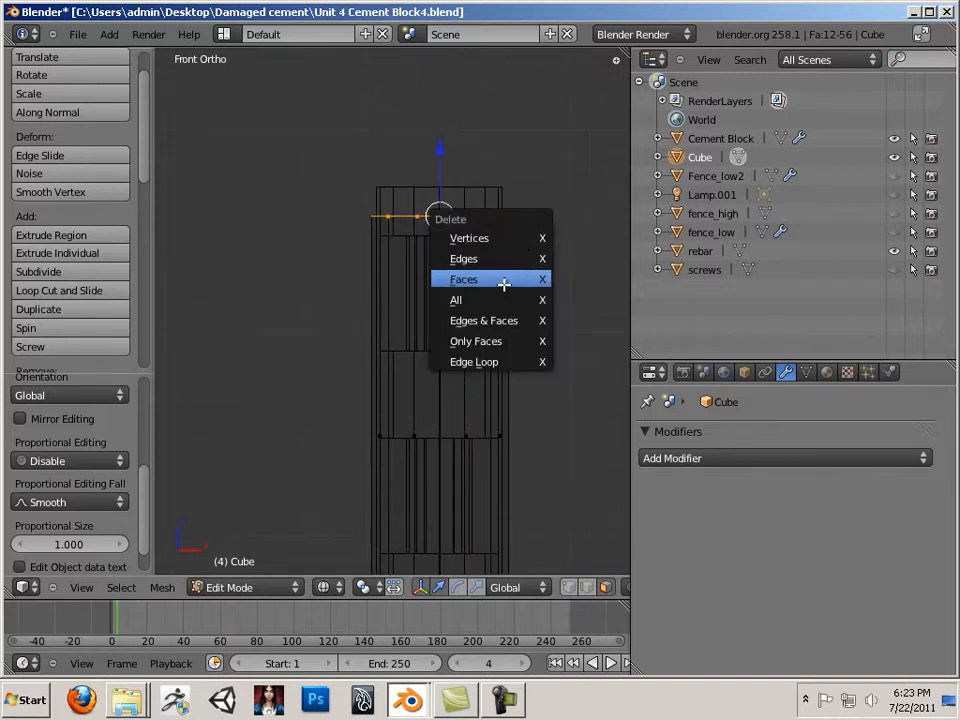
left_click(504, 285)
Delete the faces capping the bottom end of the post and return to Object Mode
middle_click_drag(463, 480, 477, 210, "shift")
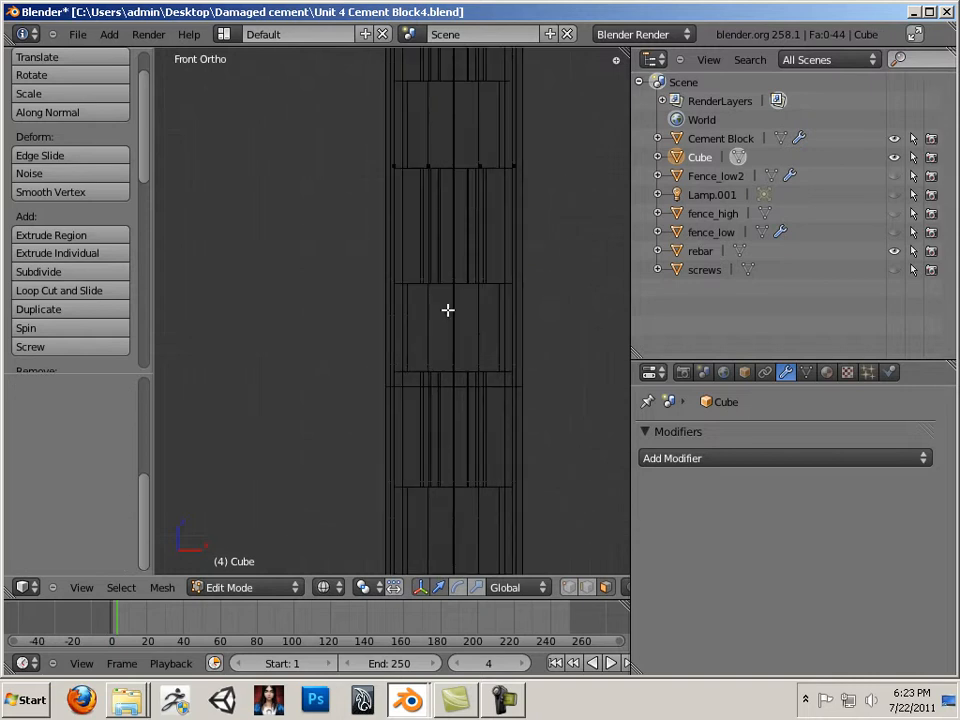
scroll(446, 325, "down", 8)
middle_click_drag(437, 512, 451, 163, "shift")
middle_click_drag(428, 488, 412, 225, "shift")
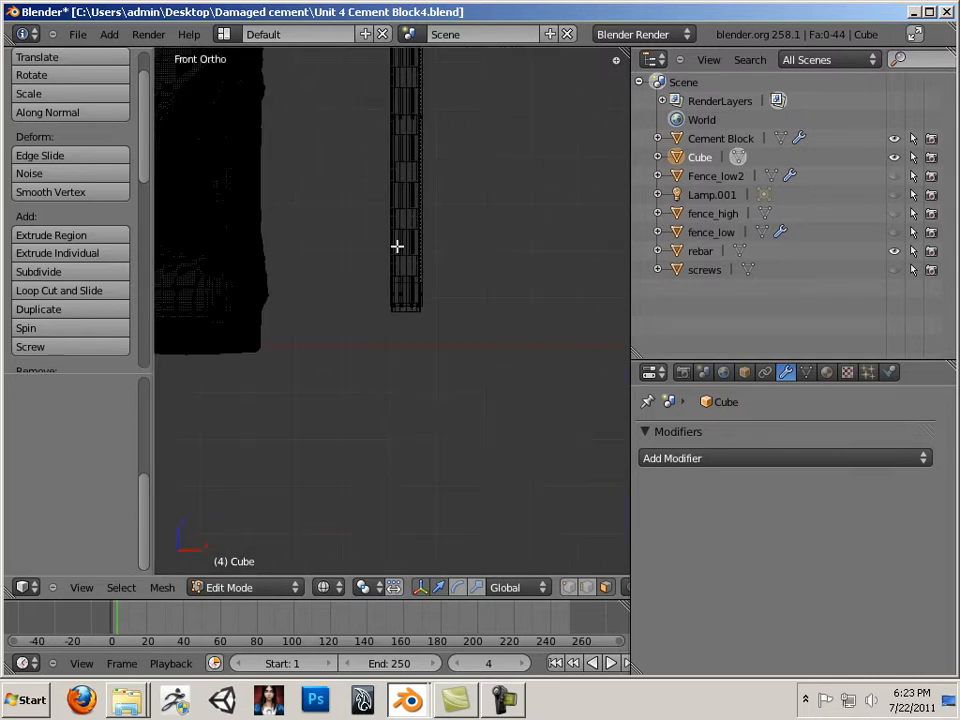
scroll(388, 314, "up", 6)
key("b")
left_click_drag(360, 289, 508, 330)
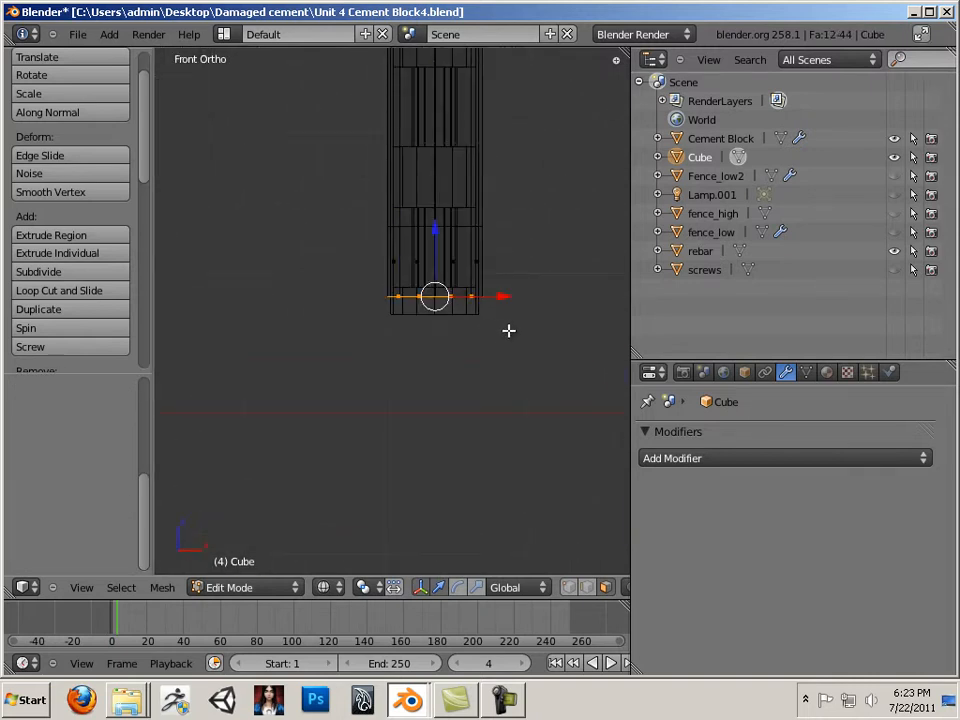
key("x")
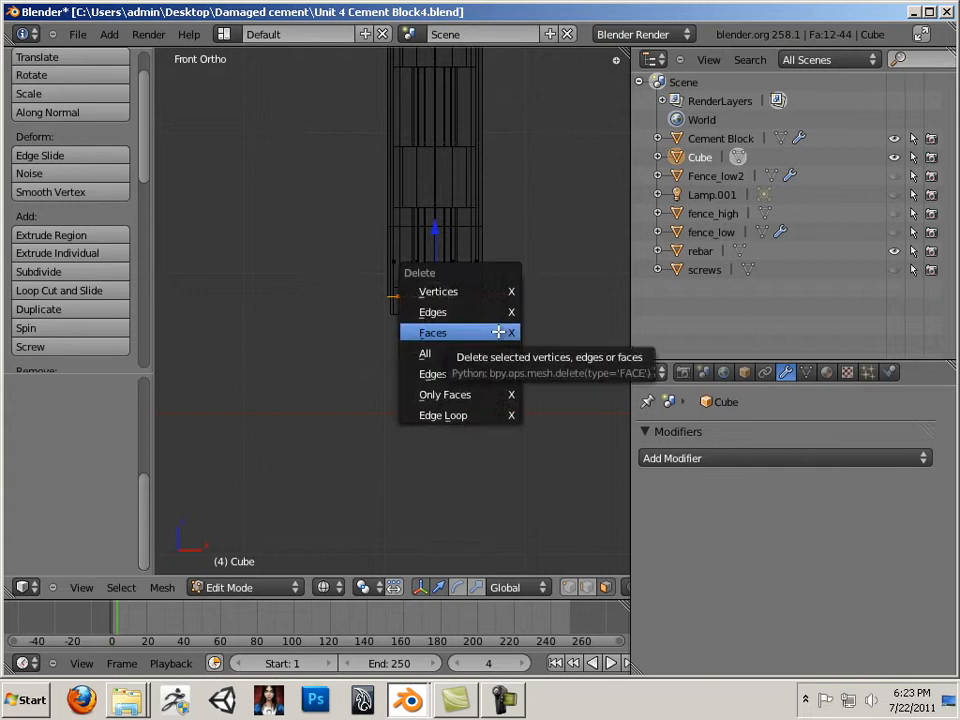
left_click(497, 332)
key("Tab")
scroll(480, 350, "down", 3)
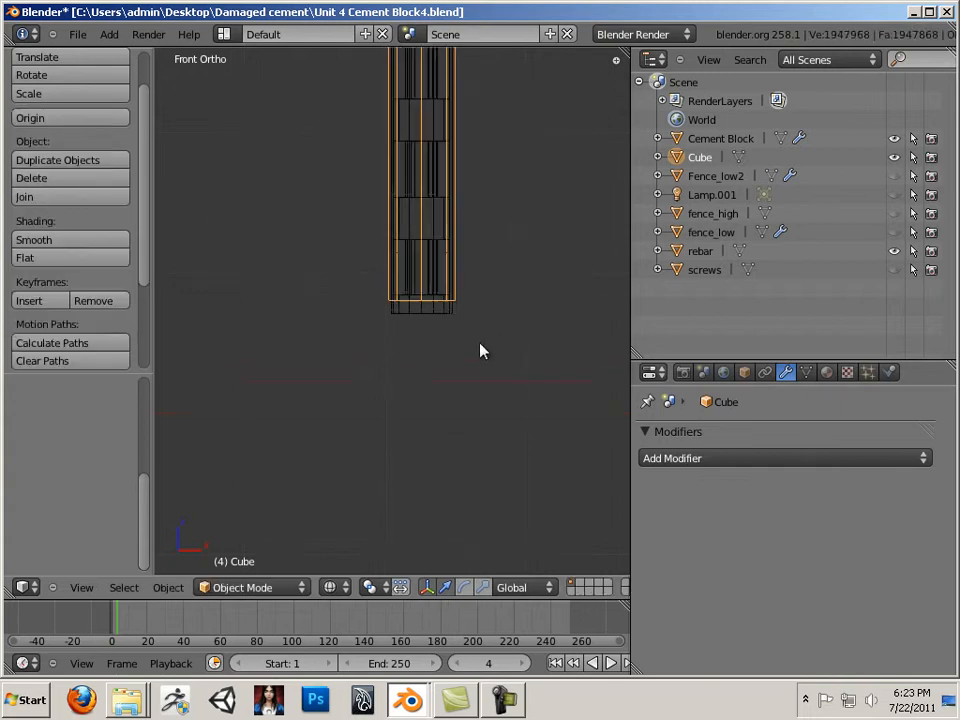
key("2")
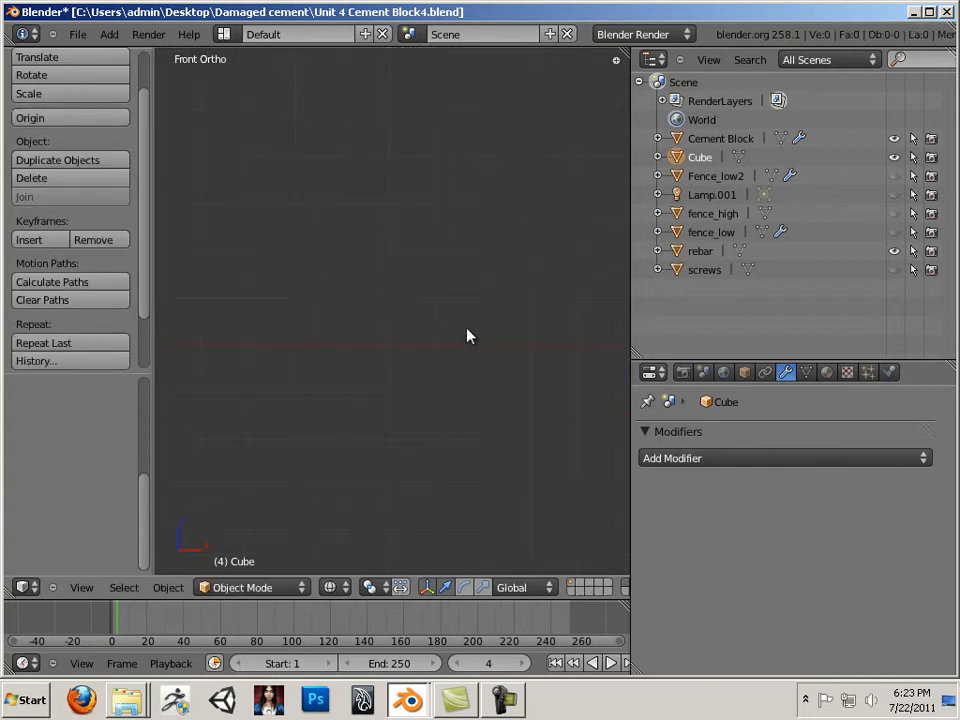
key("1")
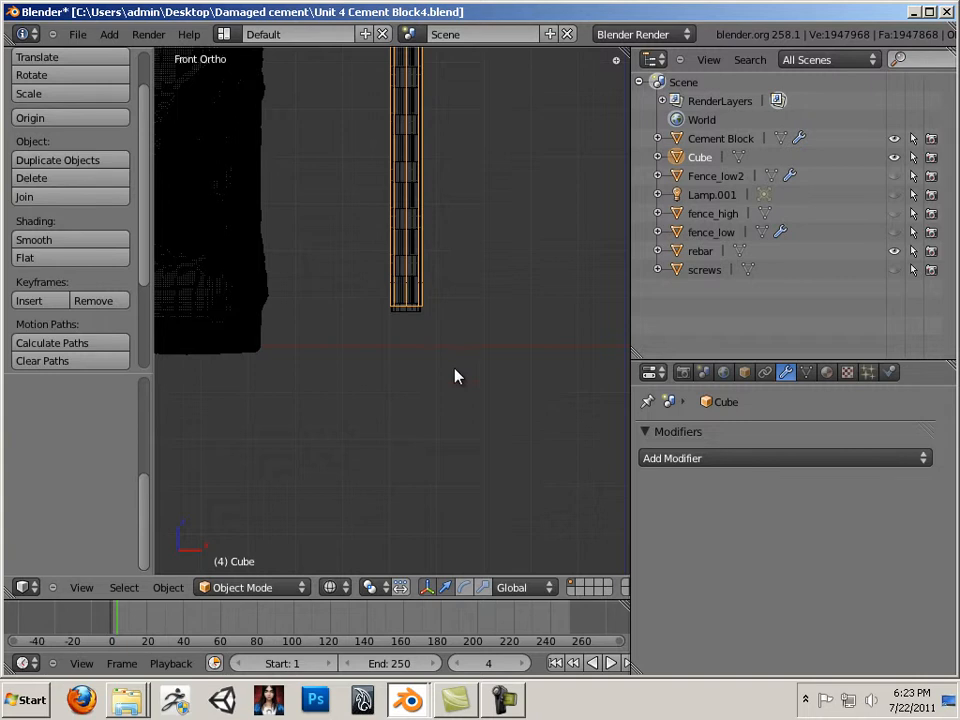
Return the viewport to solid shading and inspect the open upper end of the post around the rebar
left_click(330, 587)
left_click(345, 527)
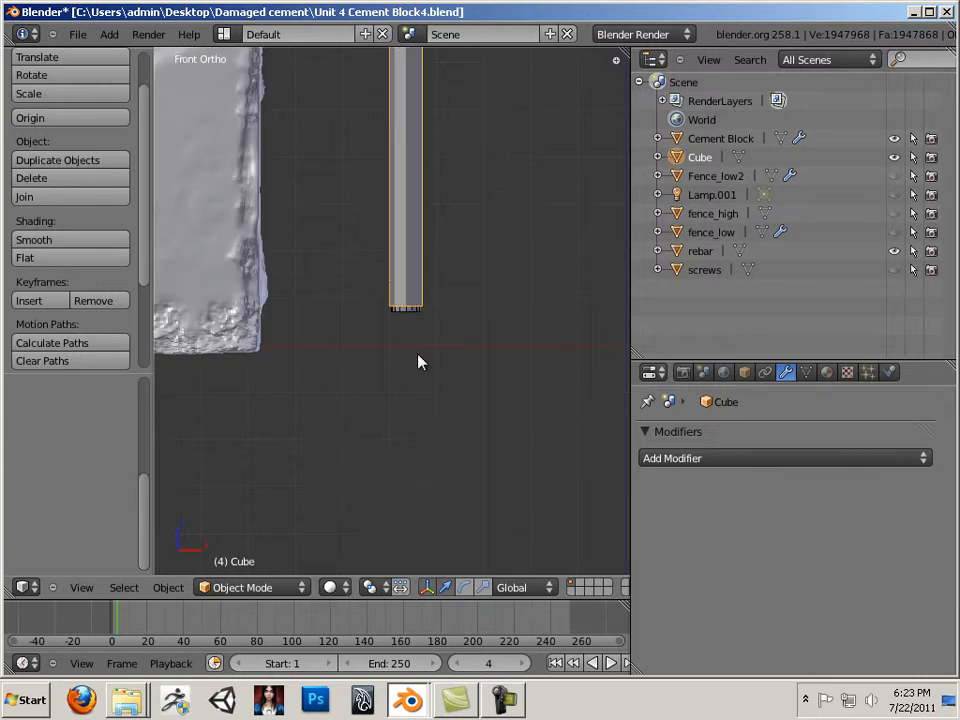
middle_click_drag(430, 443, 395, 588, "shift")
mouse_move(460, 192)
middle_mouse_down("shift")
mouse_move(482, 451)
mouse_move(369, 422)
mouse_move(144, 411)
mouse_move(383, 427)
mouse_move(388, 379)
mouse_move(349, 300)
mouse_move(384, 409)
mouse_move(448, 437)
middle_mouse_up("shift")
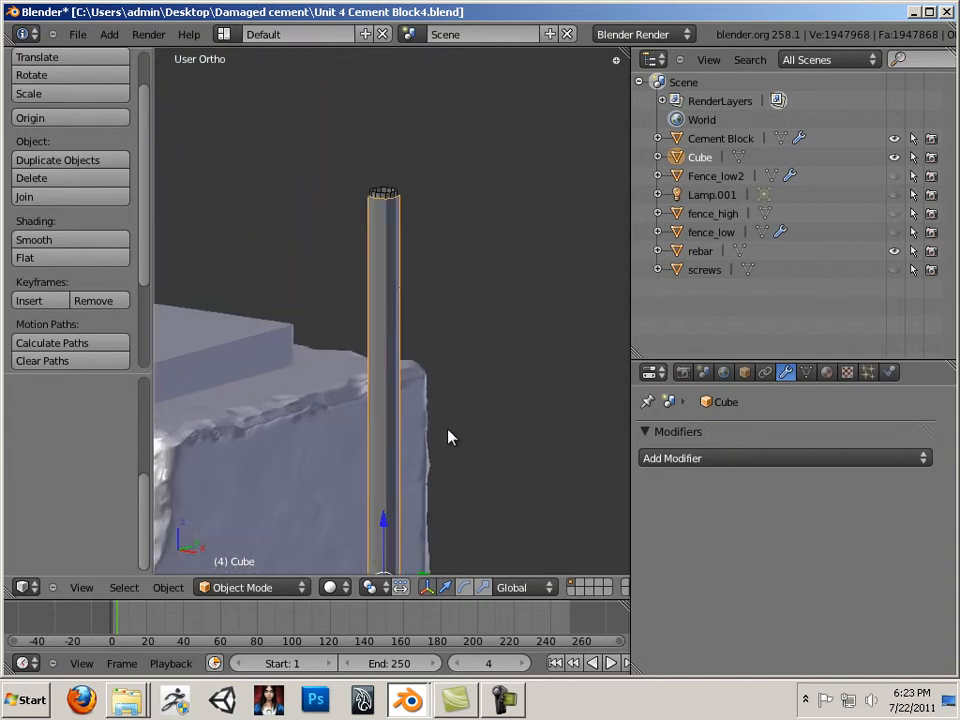
scroll(452, 438, "up", 3)
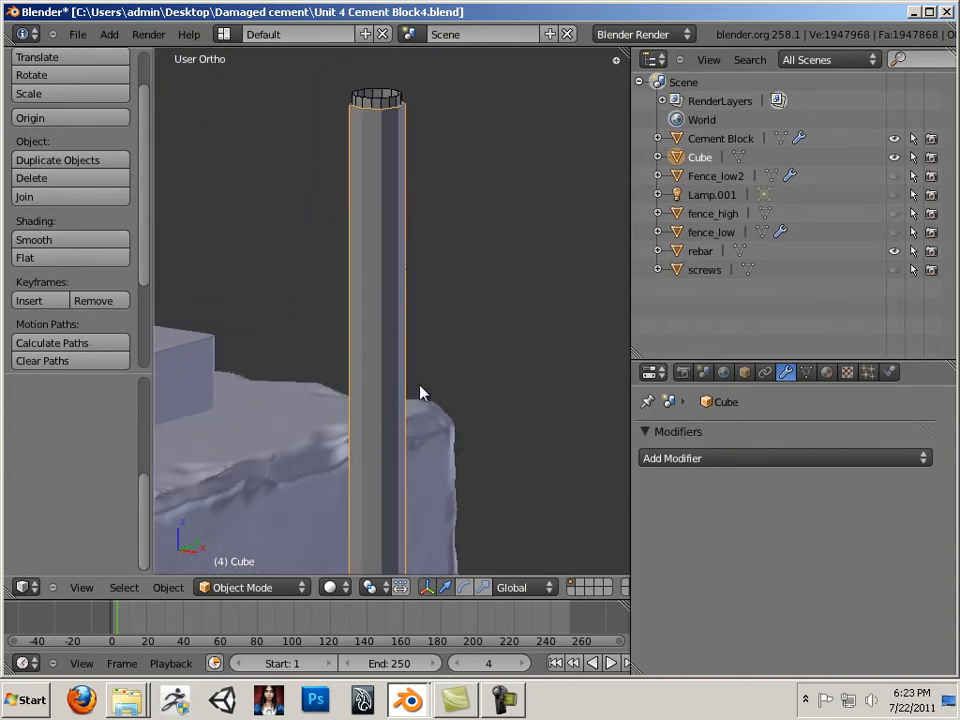
Select the octagonal post together with the rebar and duplicate both in place
right_click(393, 103)
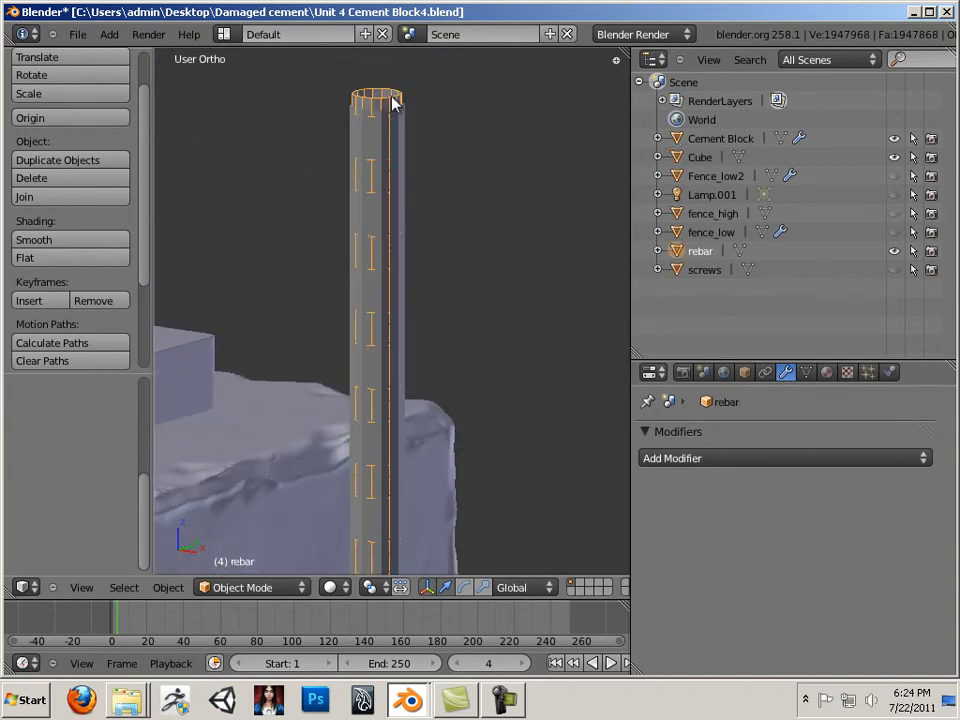
right_click(383, 167)
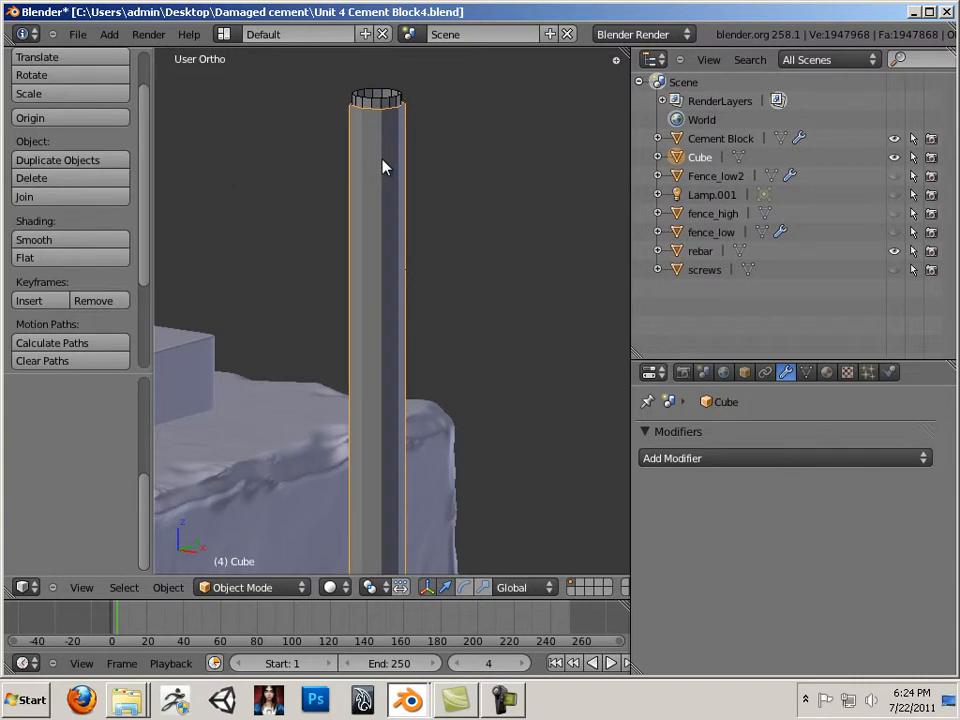
right_click(378, 104)
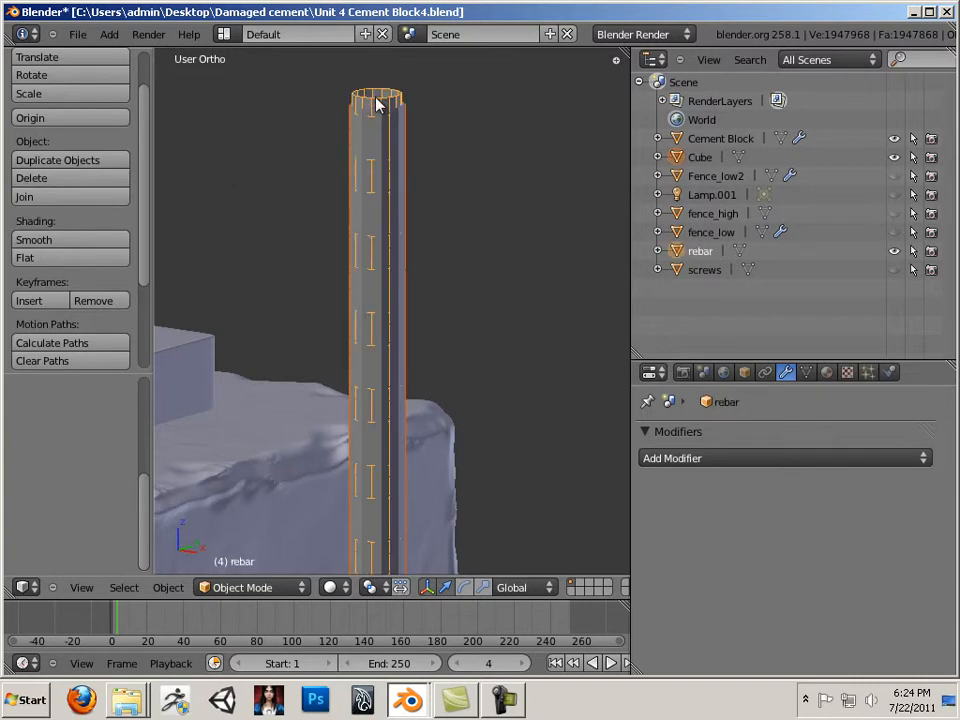
scroll(391, 154, "down", 4)
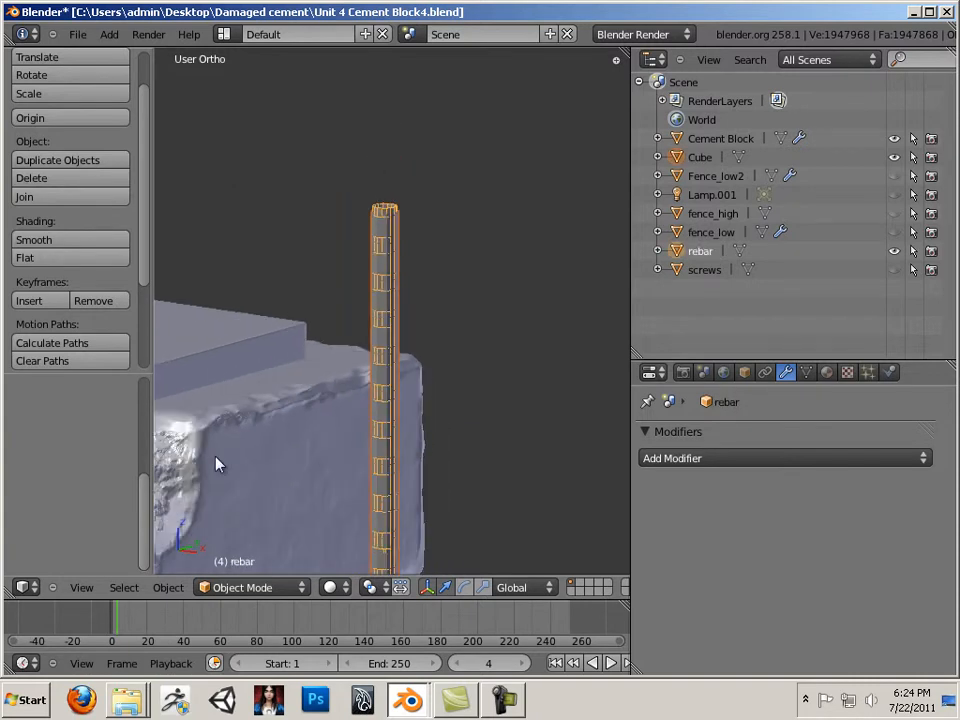
middle_click_drag(228, 541, 371, 463)
key("shift+d")
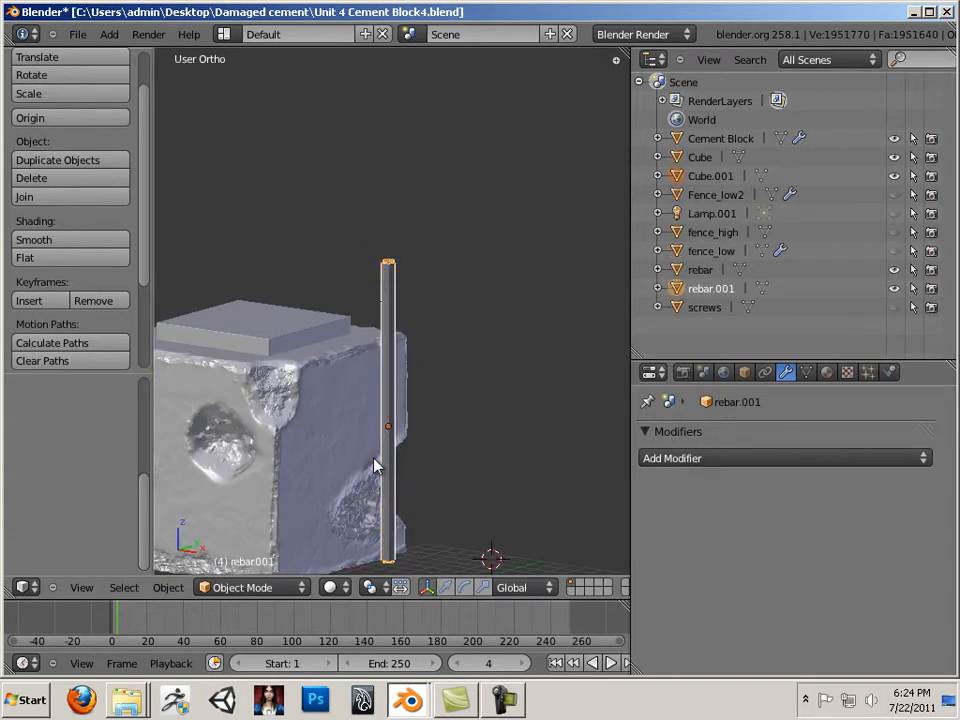
right_click(375, 461)
Move the duplicated post and rebar along the X axis until they stand inside the cement block
key("g")
key("x")
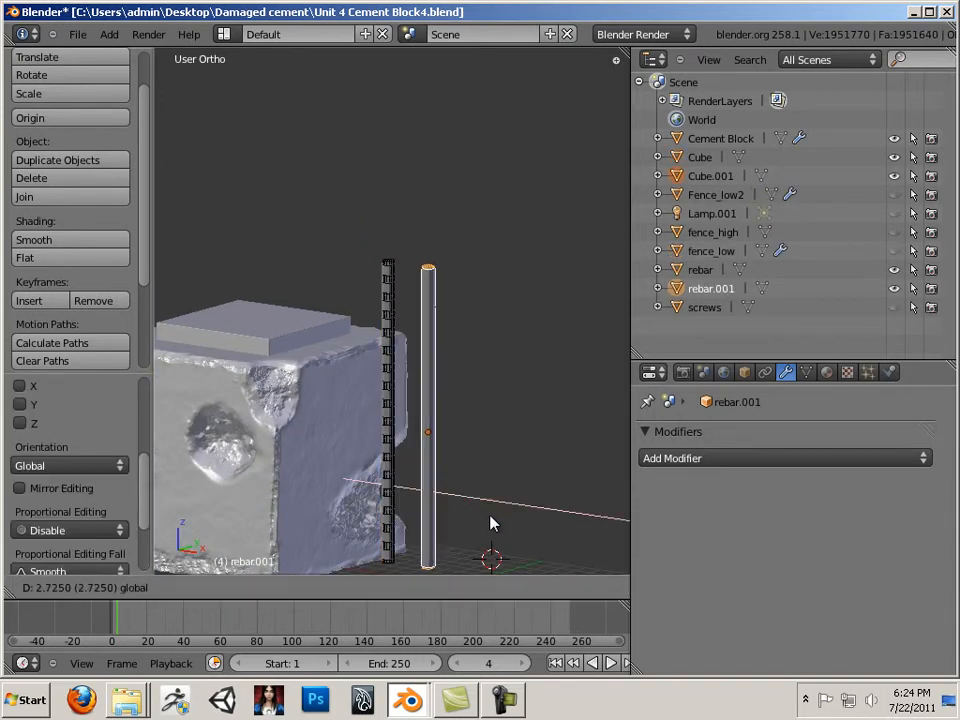
left_click(491, 517)
scroll(510, 440, "up", 3)
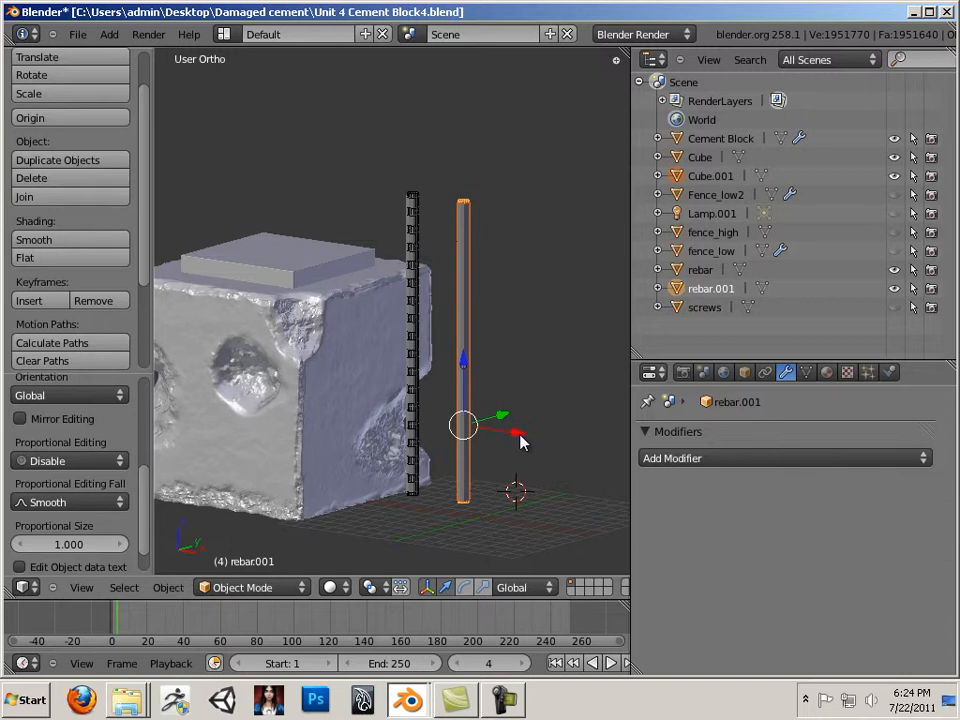
key("g")
key("x")
left_click(400, 400)
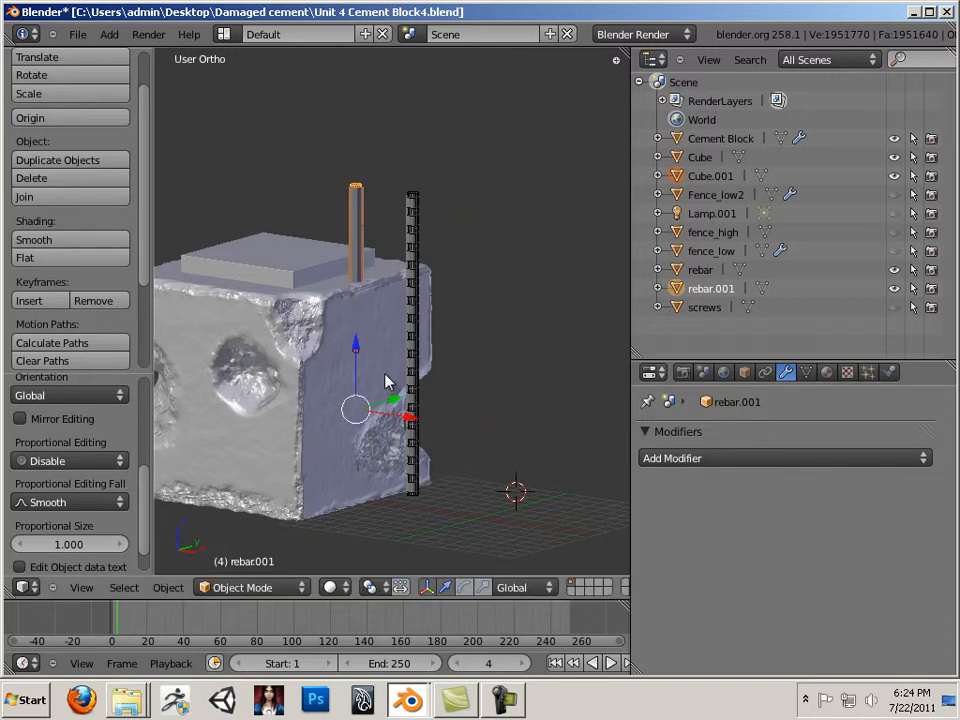
Move the duplicated pair about 7 units in the negative Y direction, in front of the cement block's front face
key("g")
key("x")
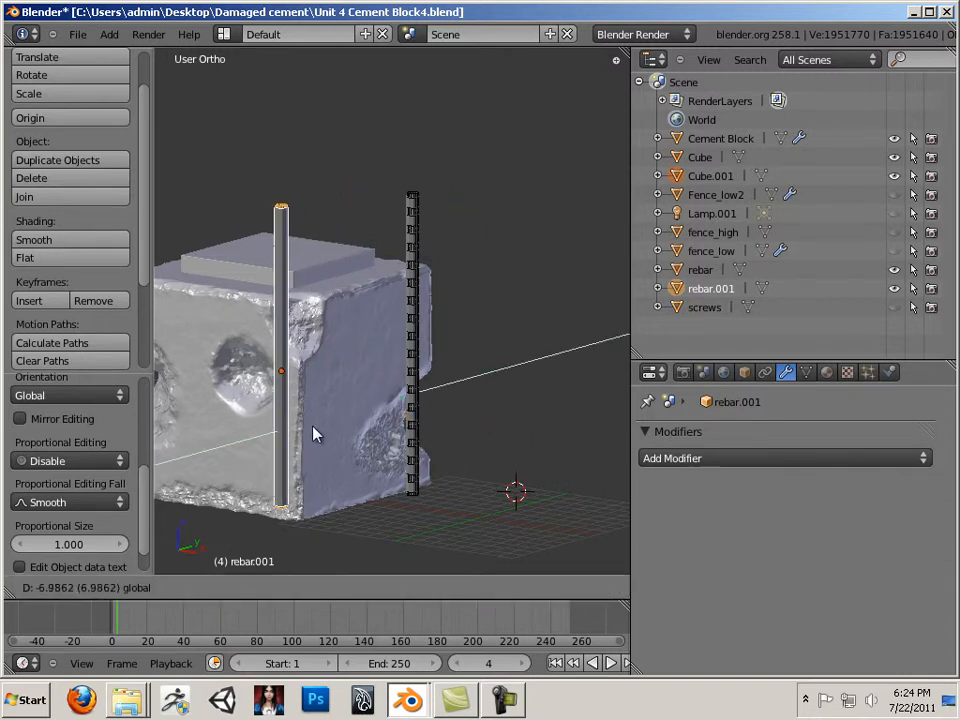
left_click(313, 431)
scroll(384, 400, "up", 5)
middle_click_drag(318, 405, 383, 325)
scroll(352, 392, "down", 3)
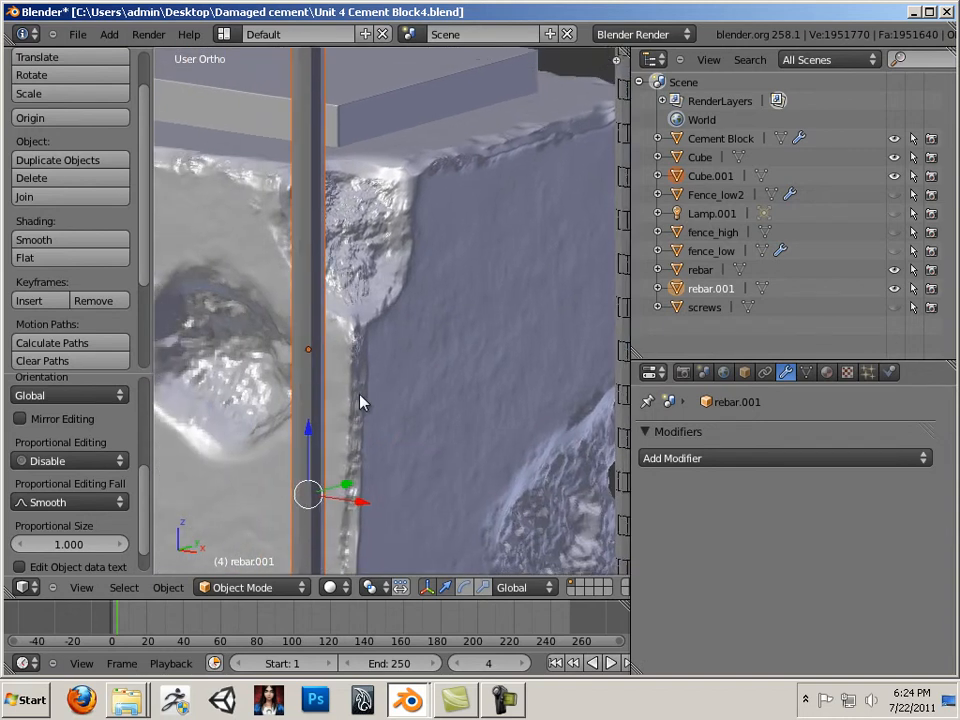
middle_click_drag(266, 372, 284, 377, "shift")
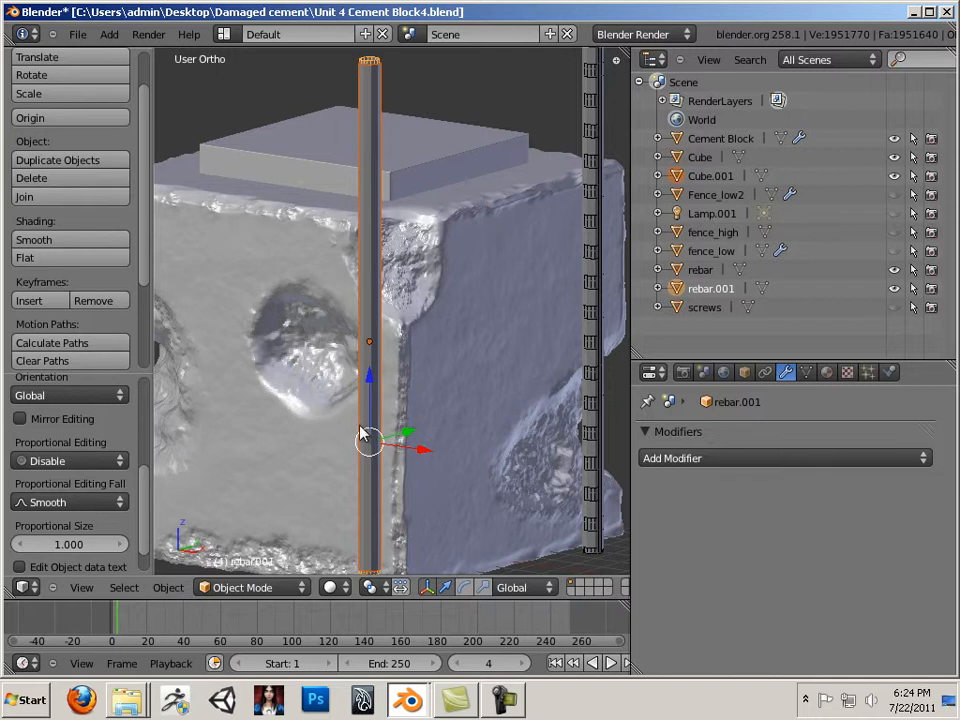
Scale the duplicated pair down to roughly two thirds and shift it along X in front of the round hole in the block
key("ctrl+alt+s")
left_click_drag(377, 460, 369, 454)
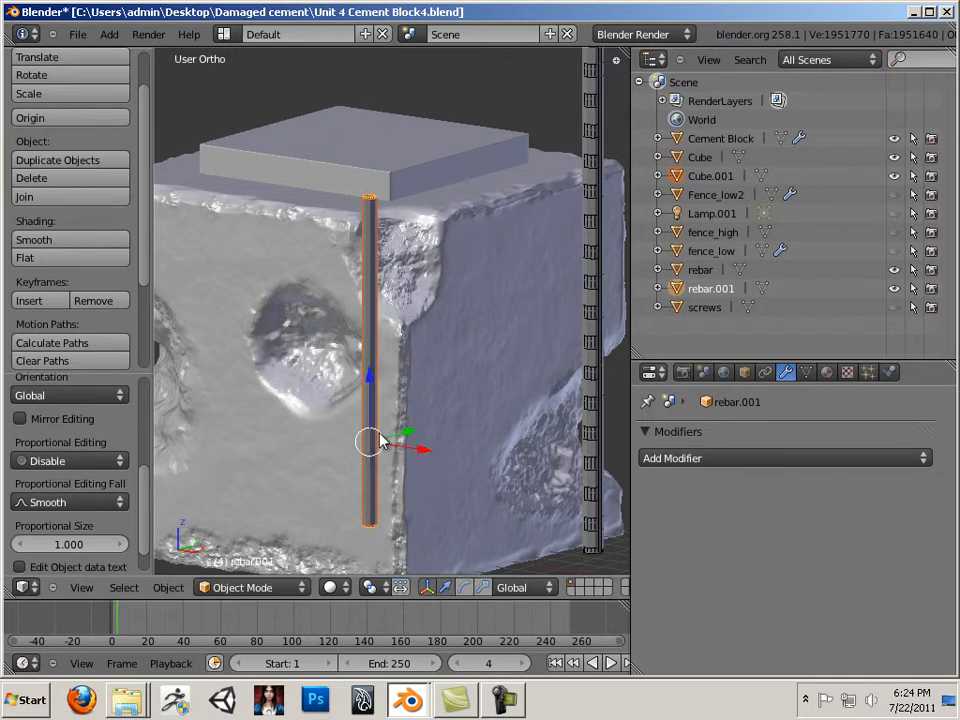
key("g")
key("x")
left_click(340, 438)
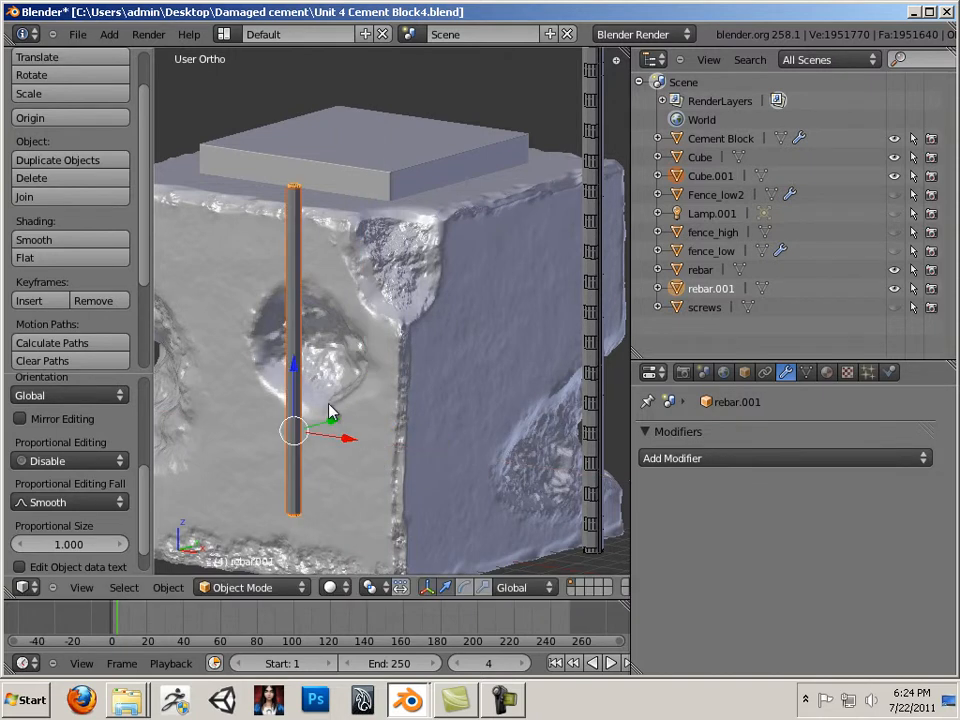
Push the pair along Y into the block's round hole and lower it along Z until its top sinks below the block's upper surface
key("g")
key("y")
left_click(355, 401)
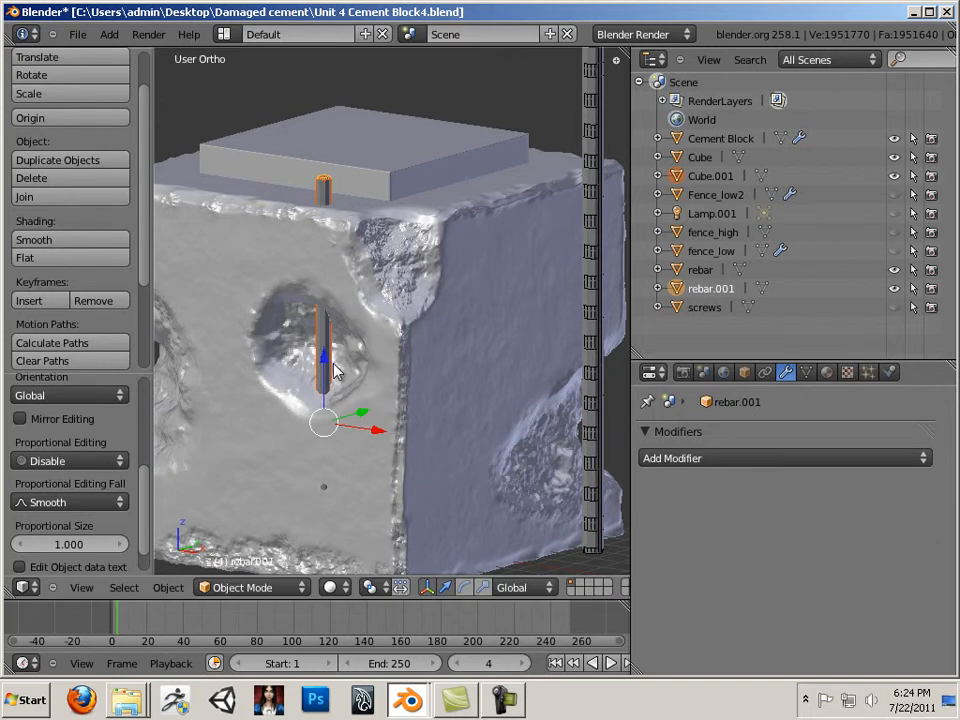
key("g")
key("z")
left_click(308, 413)
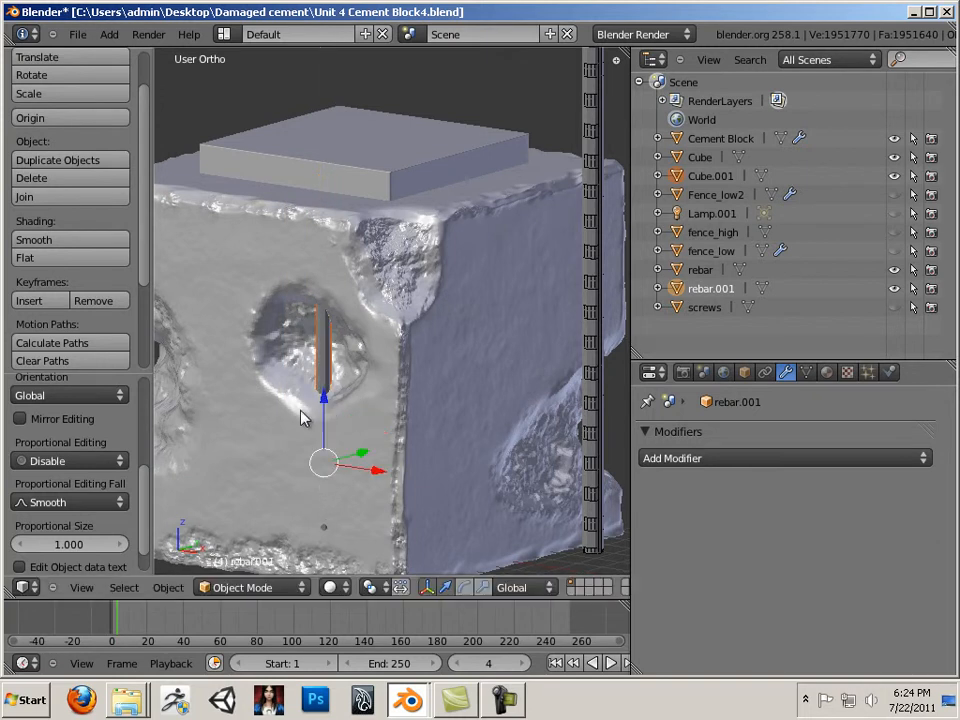
Duplicate the post and rebar pair and shift the copy along X beside the first one in the round hole
middle_click_drag(308, 413, 378, 386)
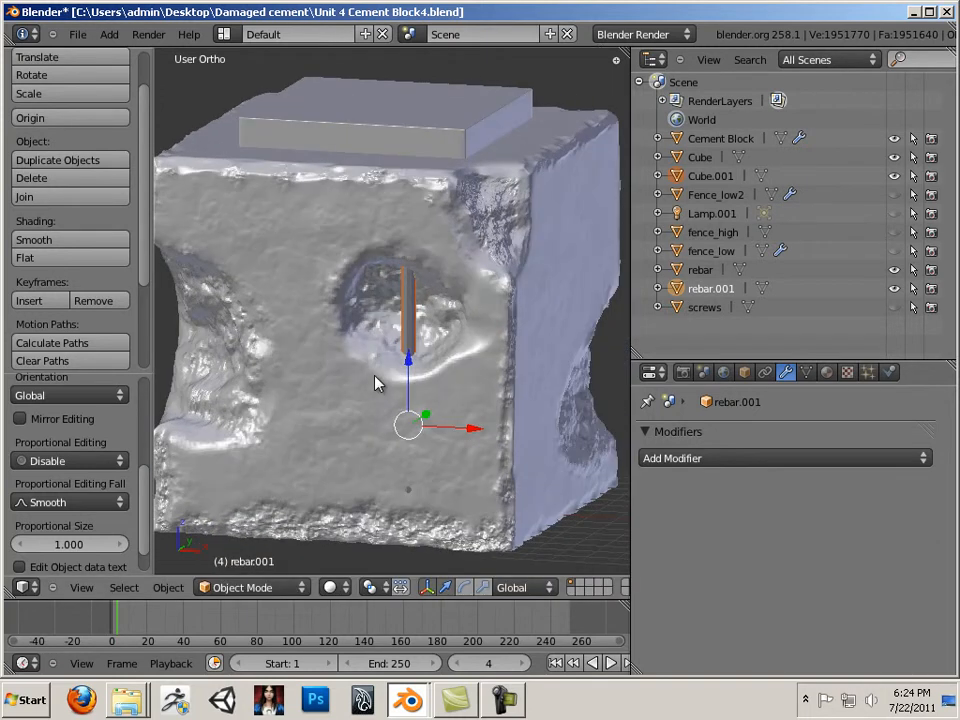
key("shift+d")
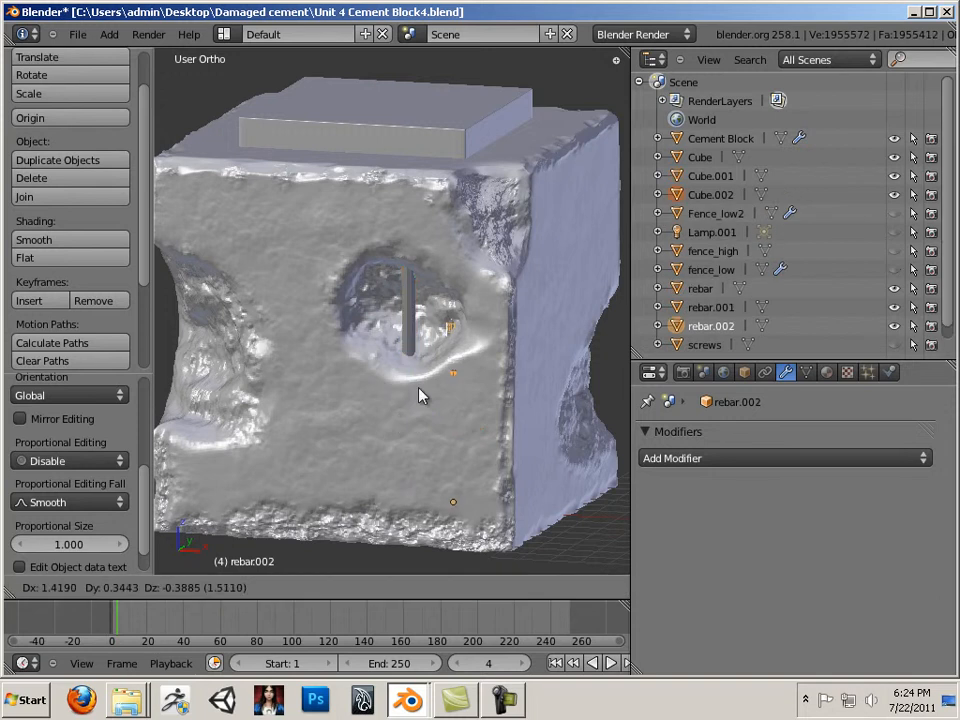
right_click(422, 396)
left_click_drag(472, 426, 270, 418)
Duplicate the pair again and place this copy in the large damaged hole at the cement block's front corner edge
key("shift+d")
right_click(424, 422)
middle_click_drag(339, 396, 411, 394)
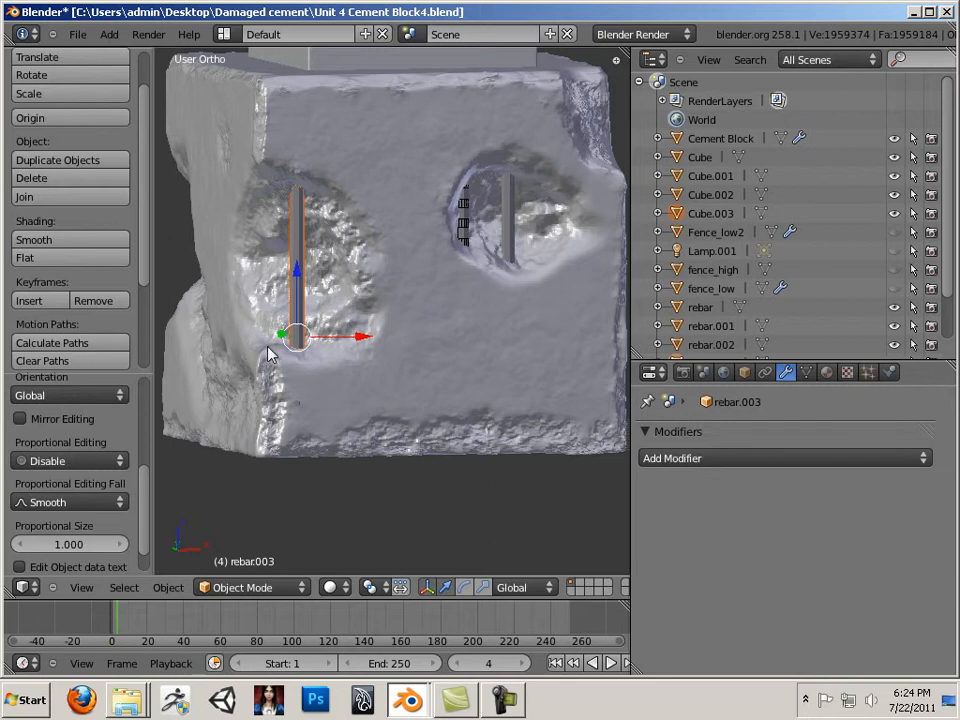
key("ctrl+alt+s")
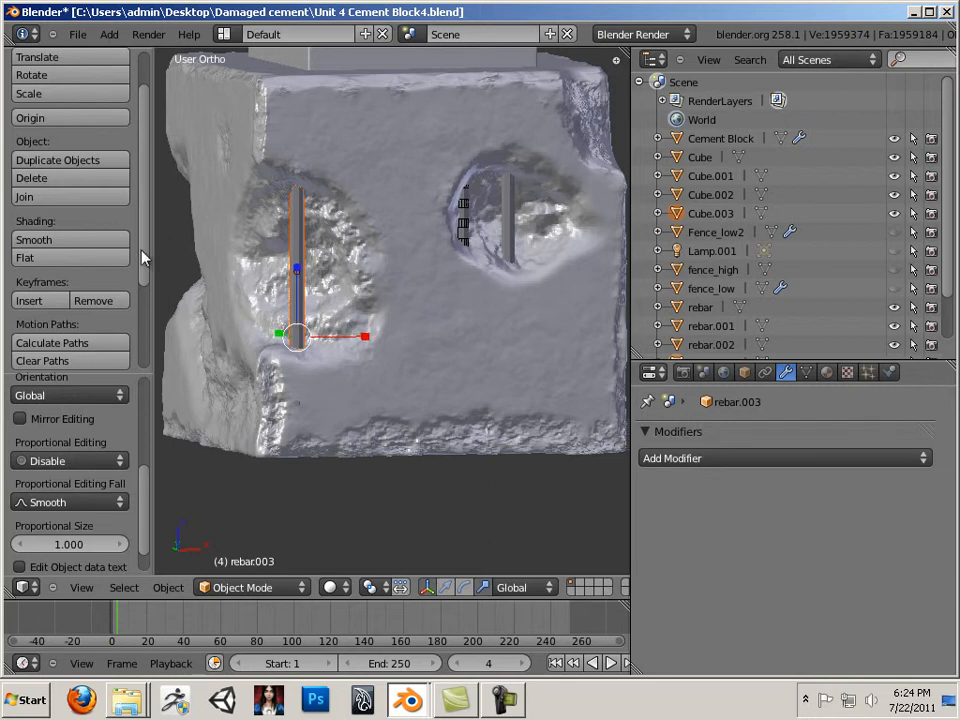
key("Tab")
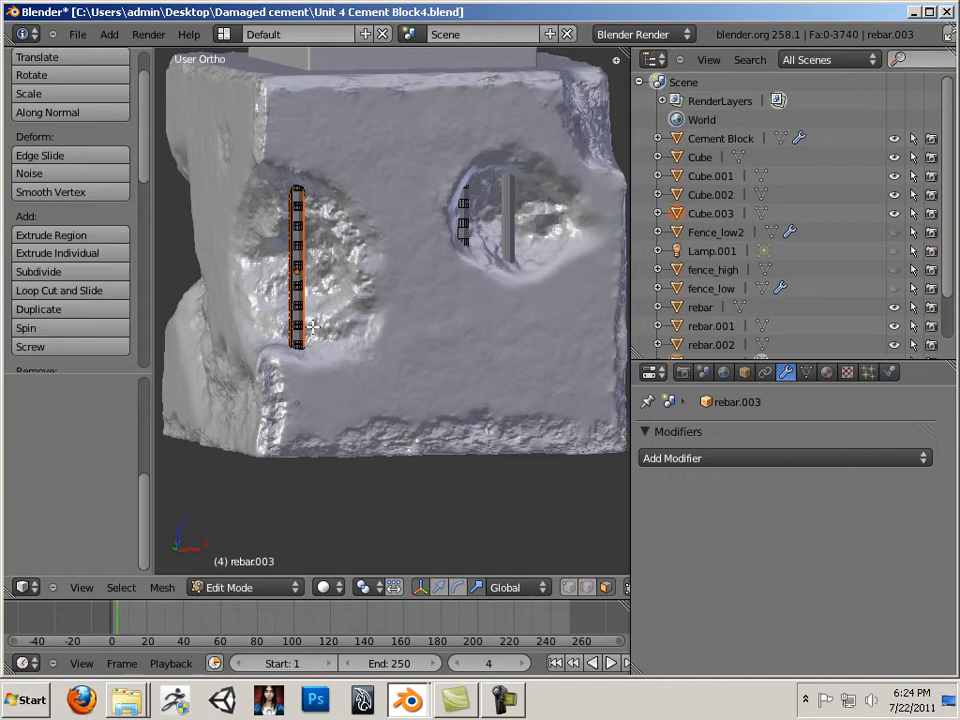
middle_click_drag(237, 337, 345, 462)
middle_click_drag(364, 439, 362, 437)
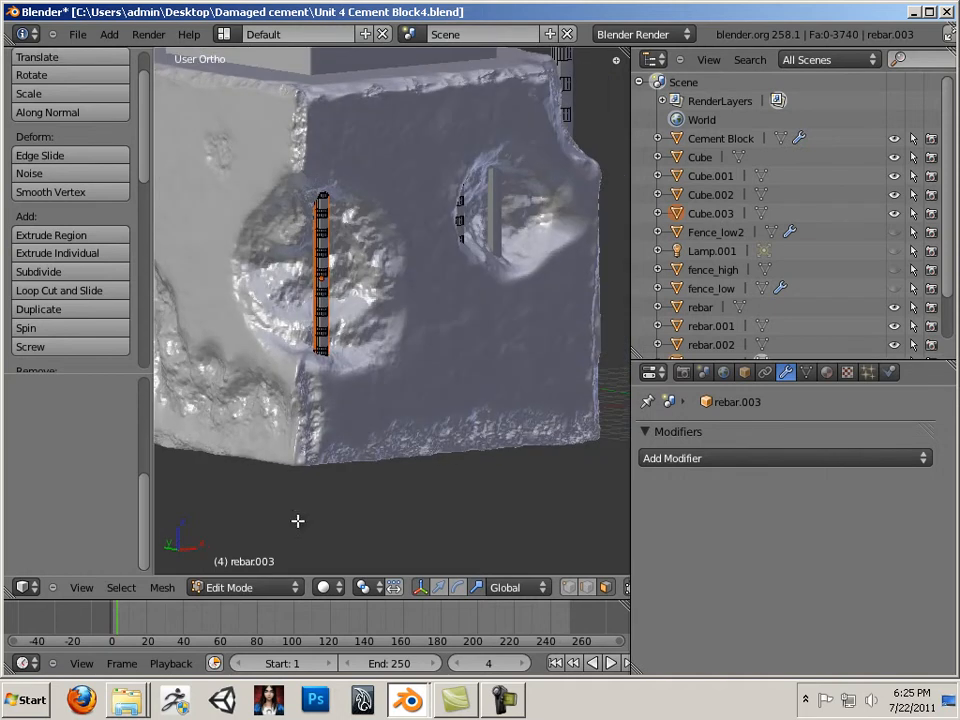
left_click(438, 588)
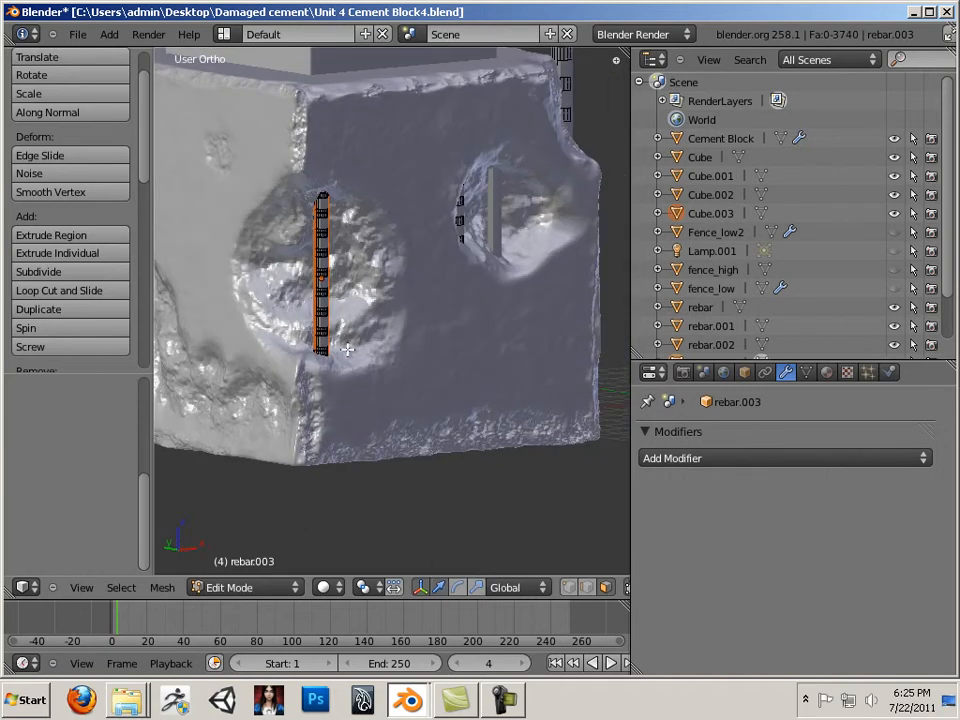
key("Tab")
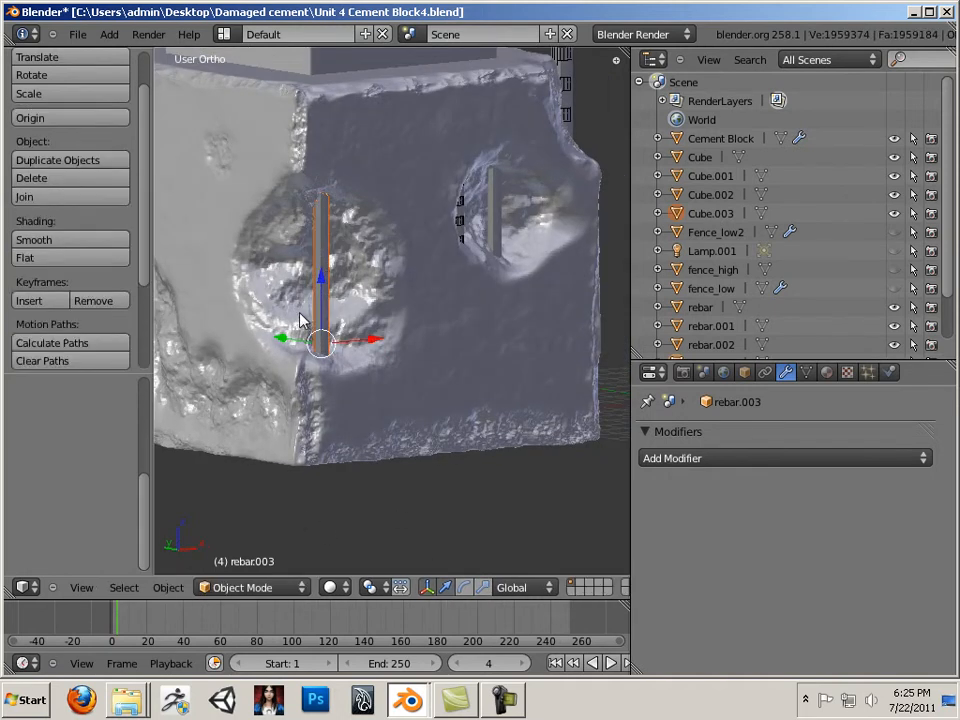
Switch the cement block from Sculpt Mode to Object Mode and reselect the rebar and post standing in the corner-edge hole
right_click(303, 329)
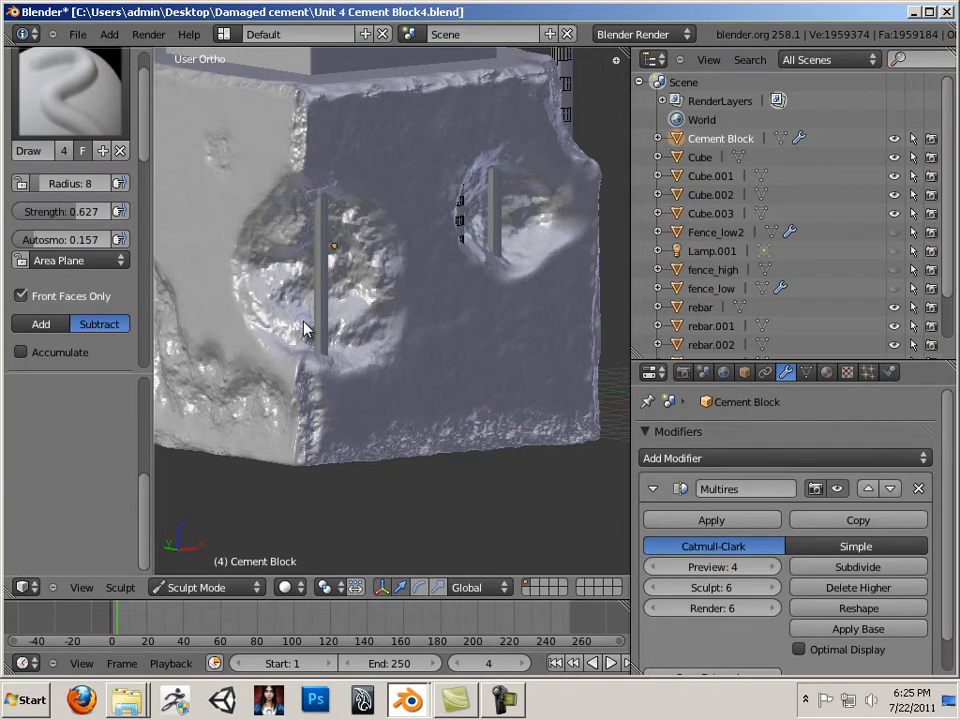
middle_click_drag(332, 354, 370, 362)
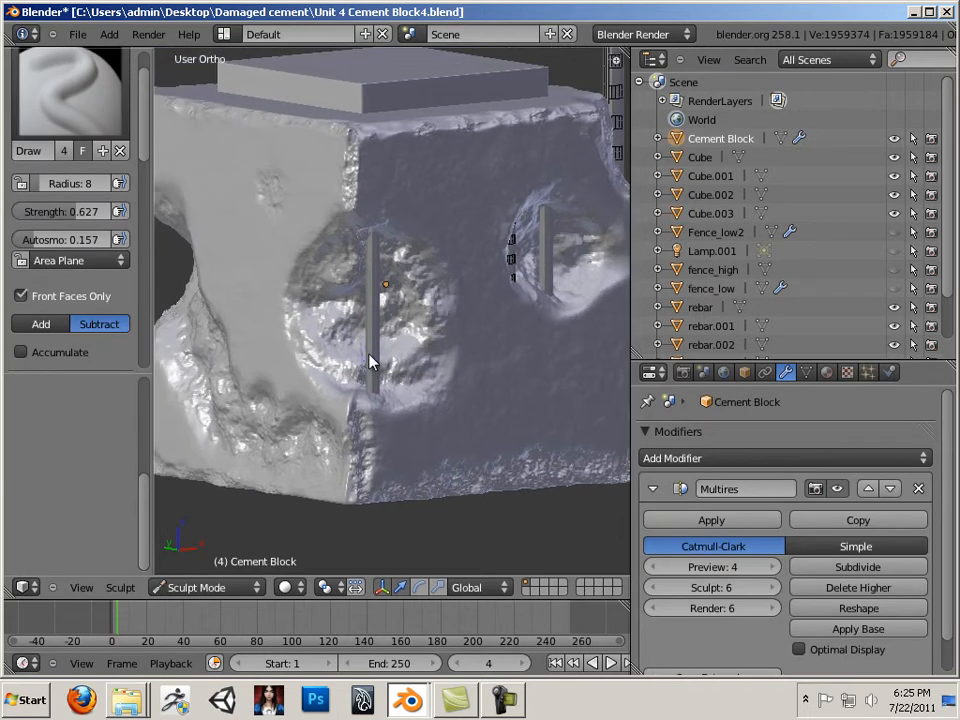
scroll(372, 359, "up", 4)
scroll(372, 360, "down", 3)
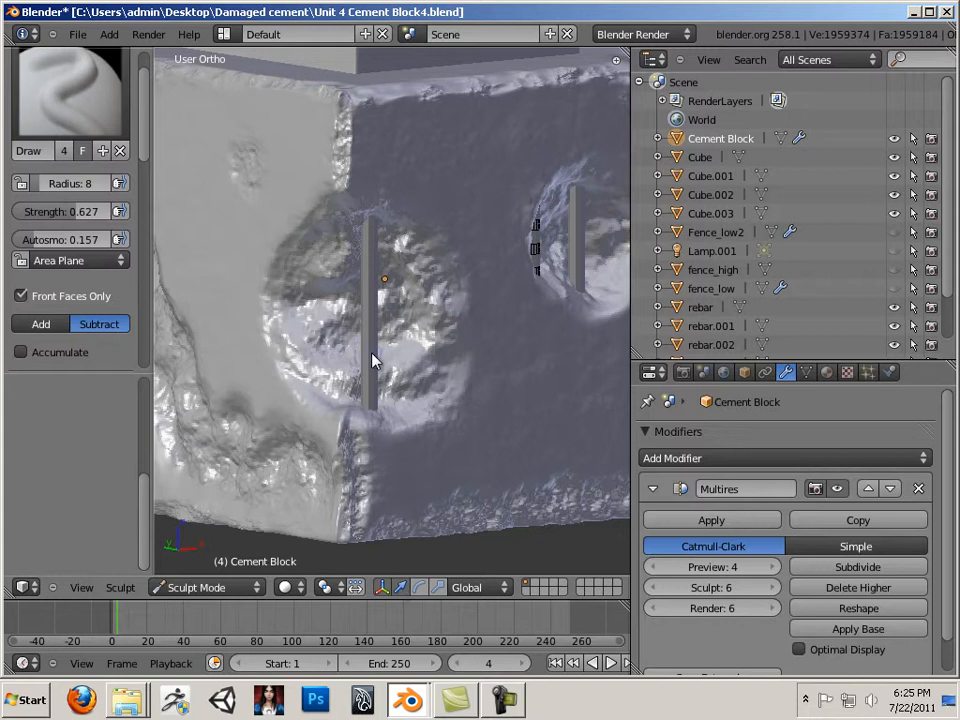
left_click(238, 588)
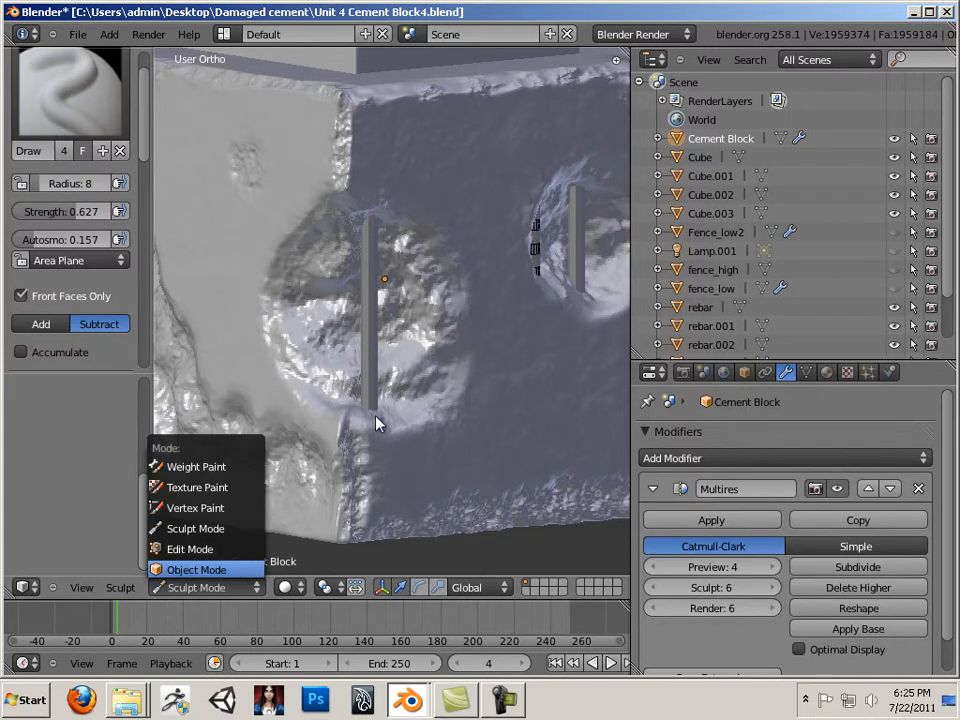
right_click(362, 339, "shift")
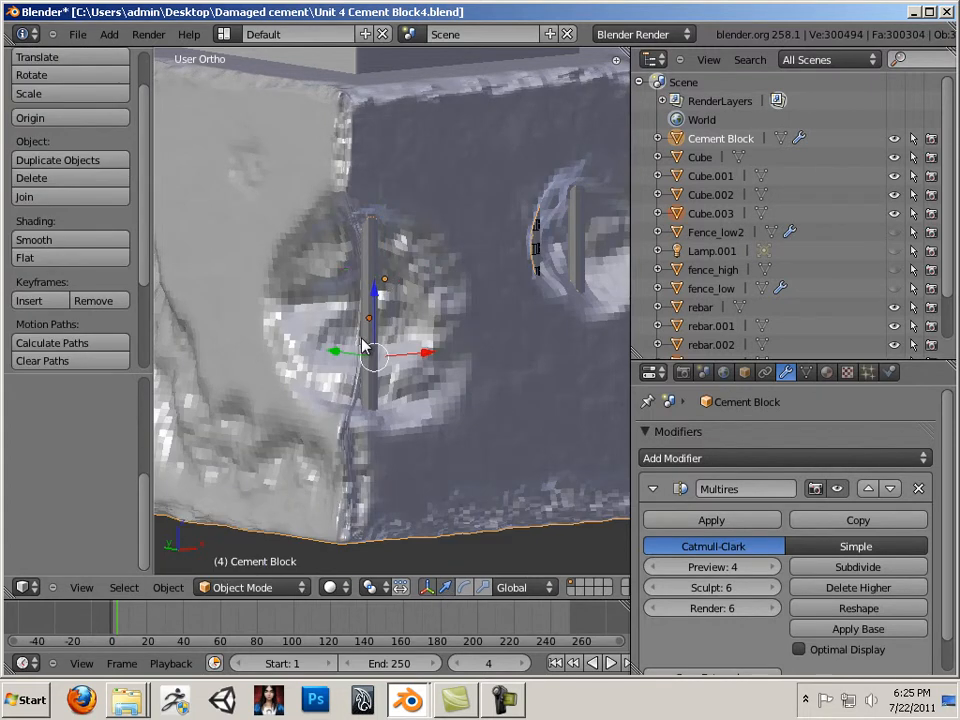
right_click(369, 287)
scroll(366, 292, "up", 6)
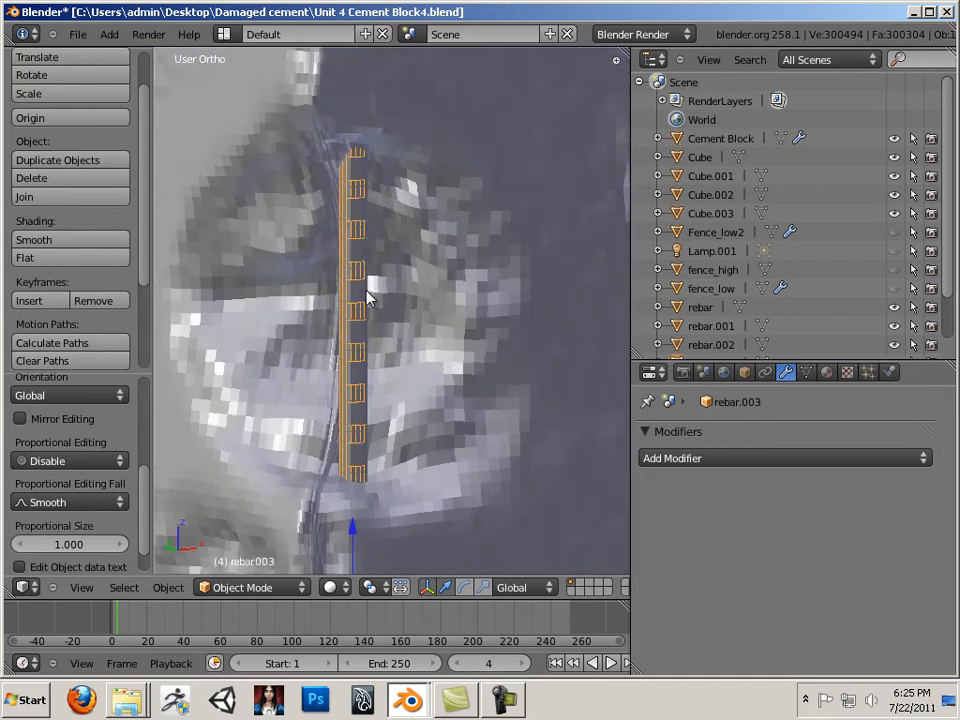
right_click(343, 302)
scroll(341, 310, "down", 6)
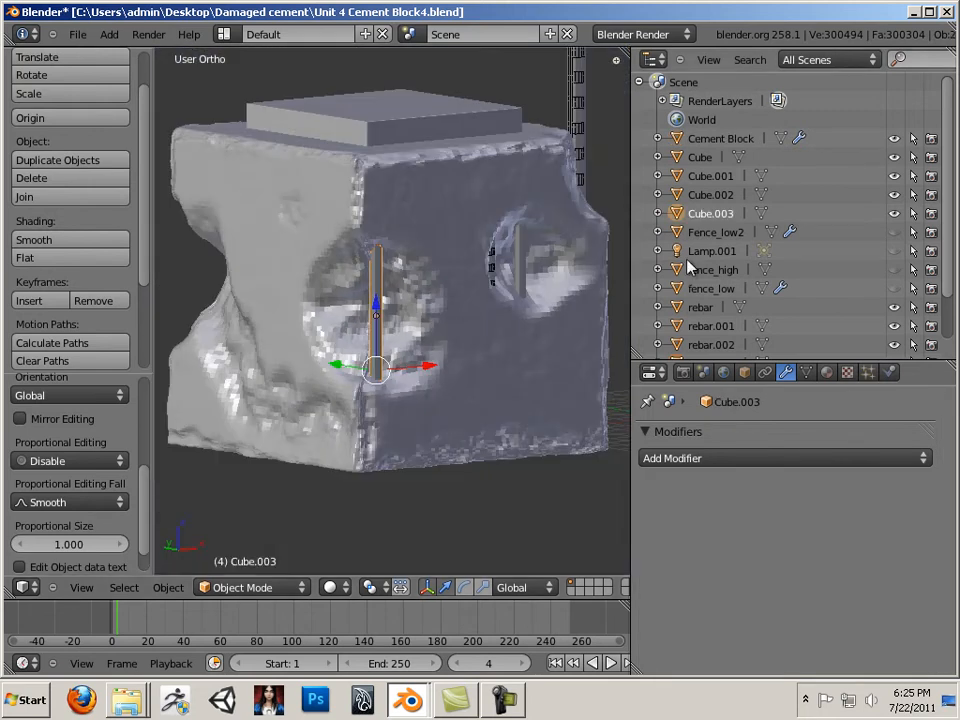
Adjust the selected rebar and post along the X axis so they stand within the corner-edge hole
scroll(696, 261, "down", 3)
scroll(746, 258, "up", 3)
scroll(418, 302, "up", 4)
key("g")
key("x")
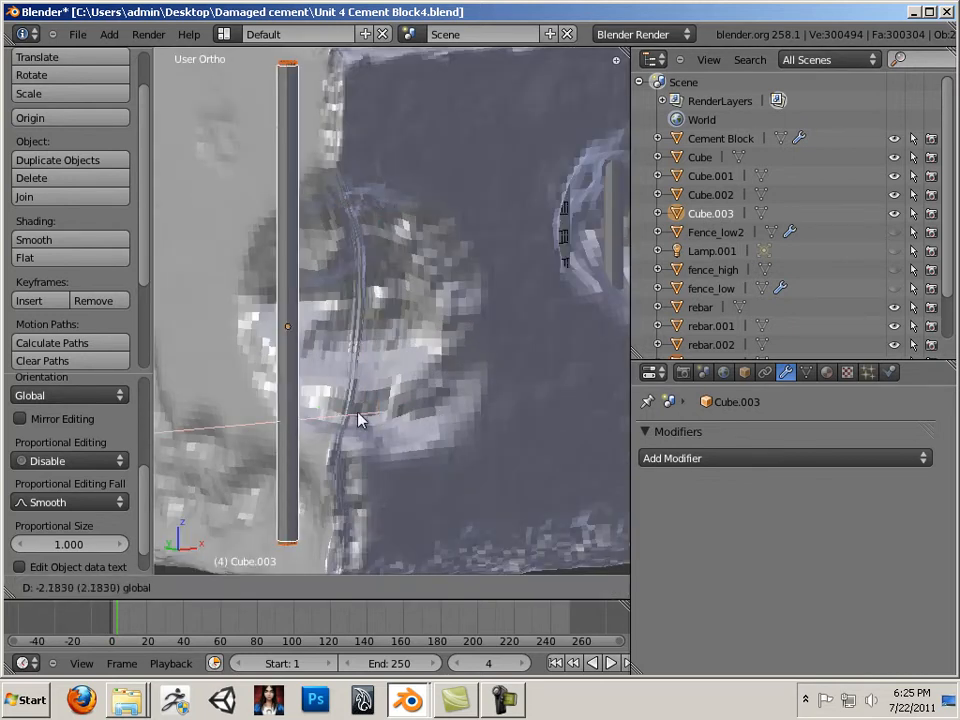
left_click(430, 418)
scroll(378, 408, "down", 6)
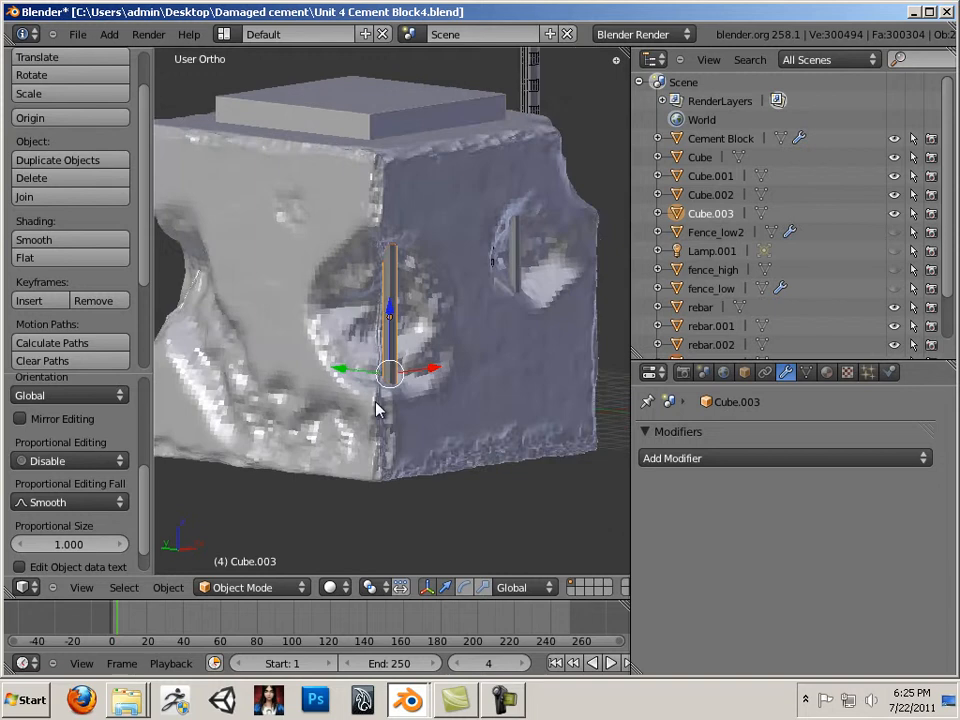
Tilt the pair slightly with the rotate manipulator, and nudge it along Z and Y inside the corner-edge hole
middle_click_drag(376, 402, 371, 396)
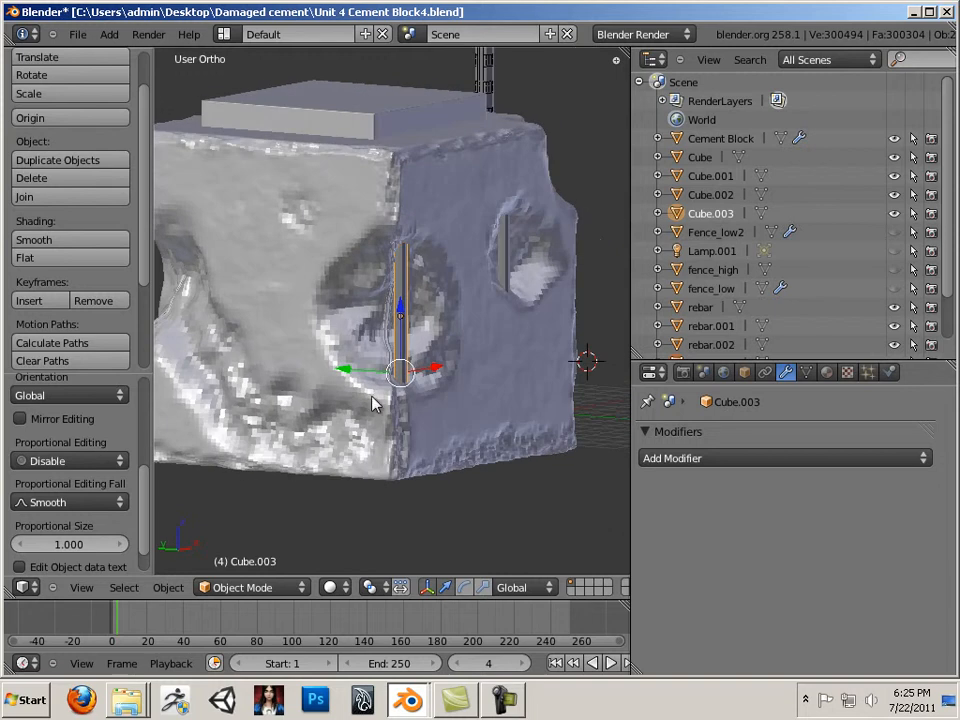
left_click(463, 588)
mouse_move(463, 383)
left_mouse_down()
mouse_move(454, 362)
mouse_move(455, 380)
left_mouse_up()
left_click(445, 588)
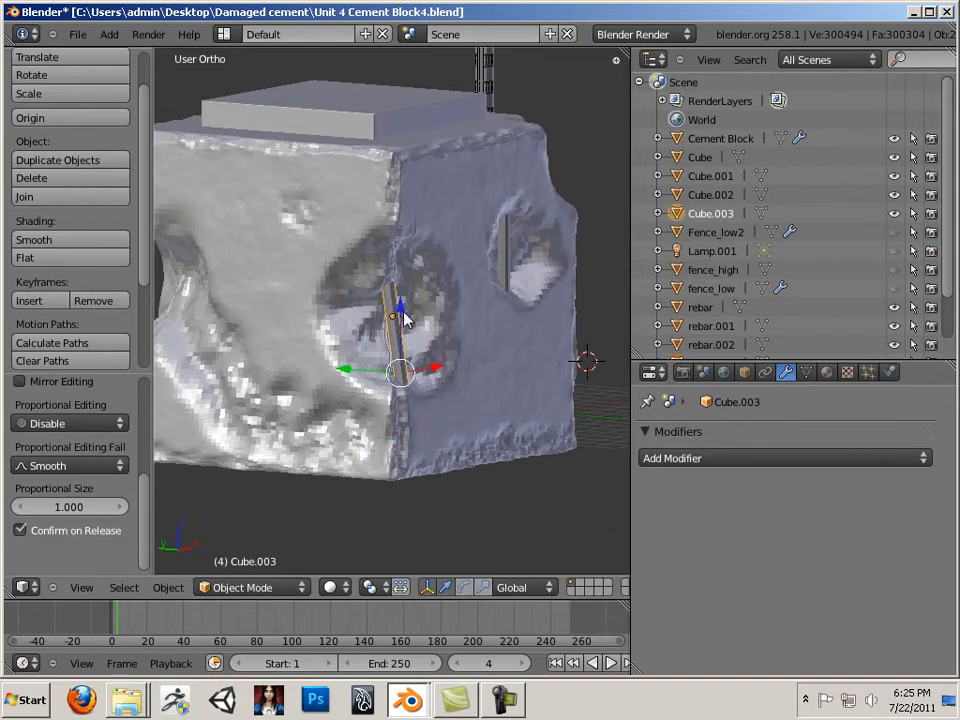
mouse_move(405, 318)
left_mouse_down()
mouse_move(405, 289)
mouse_move(408, 312)
left_mouse_up()
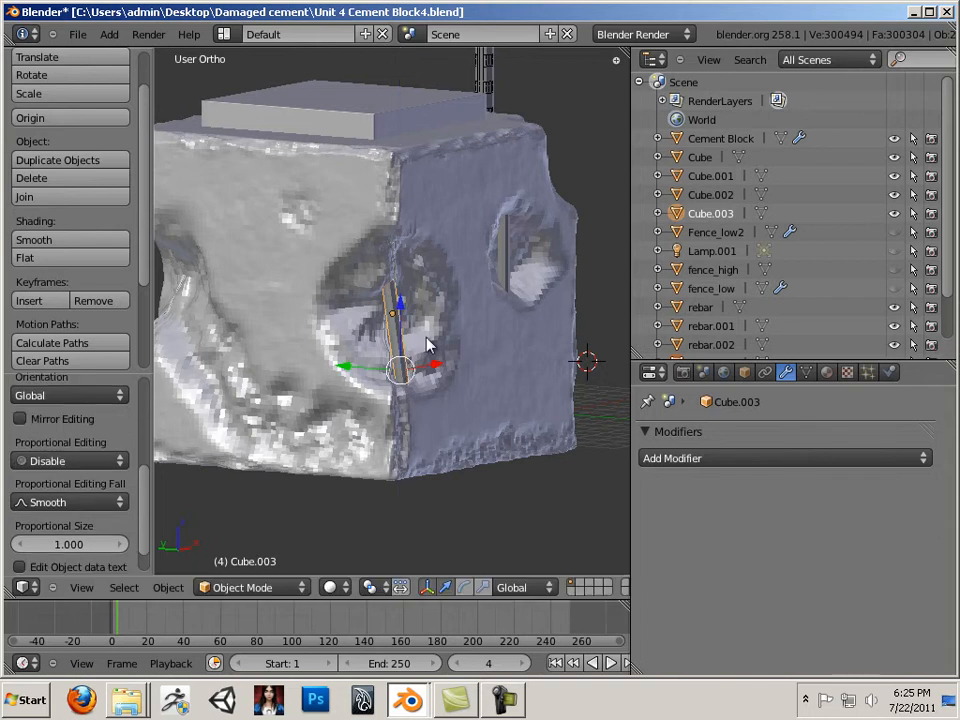
mouse_move(381, 370)
left_mouse_down()
mouse_move(356, 375)
mouse_move(370, 378)
left_mouse_up()
Duplicate the tilted pair and move the copy about 10.15 units along X into the block's broken upper corner
middle_click_drag(326, 386, 118, 399)
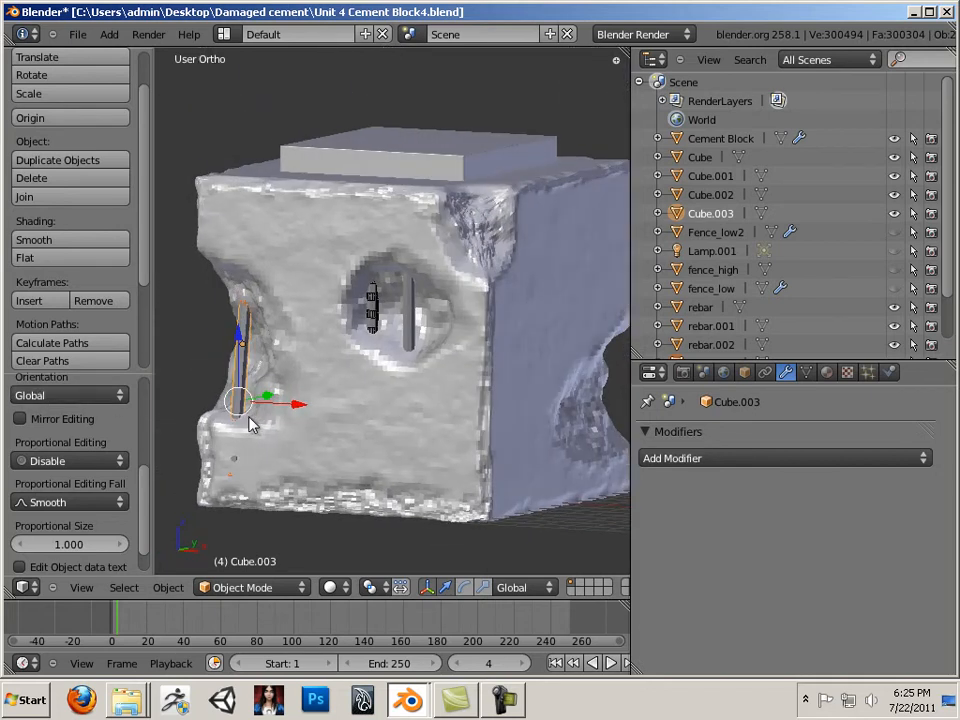
key("shift+d")
right_click(293, 420)
key("g")
key("x")
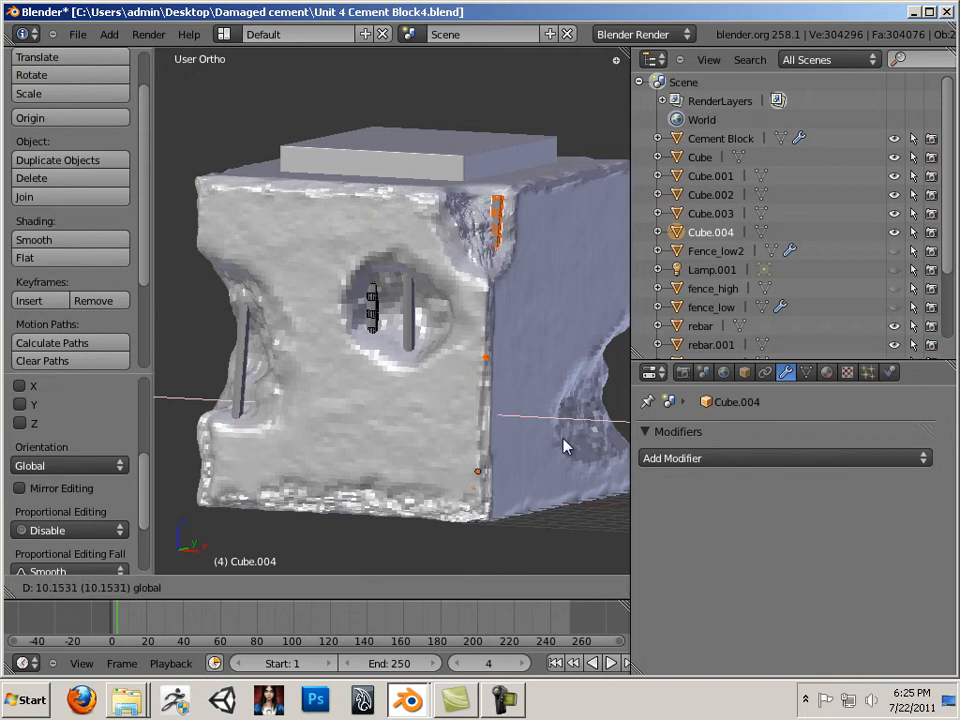
left_click(563, 438)
Duplicate the pair from the broken upper corner and move the copy along Y to the damaged lower corner
middle_click_drag(563, 438, 495, 468)
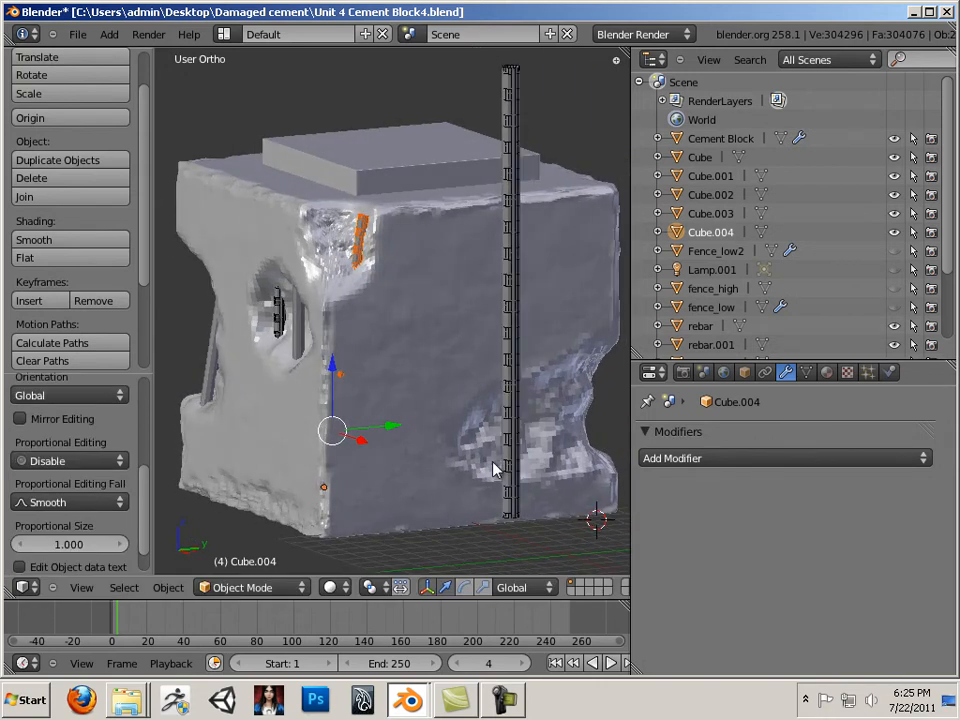
key("shift+d")
right_click(400, 441)
key("g")
key("y")
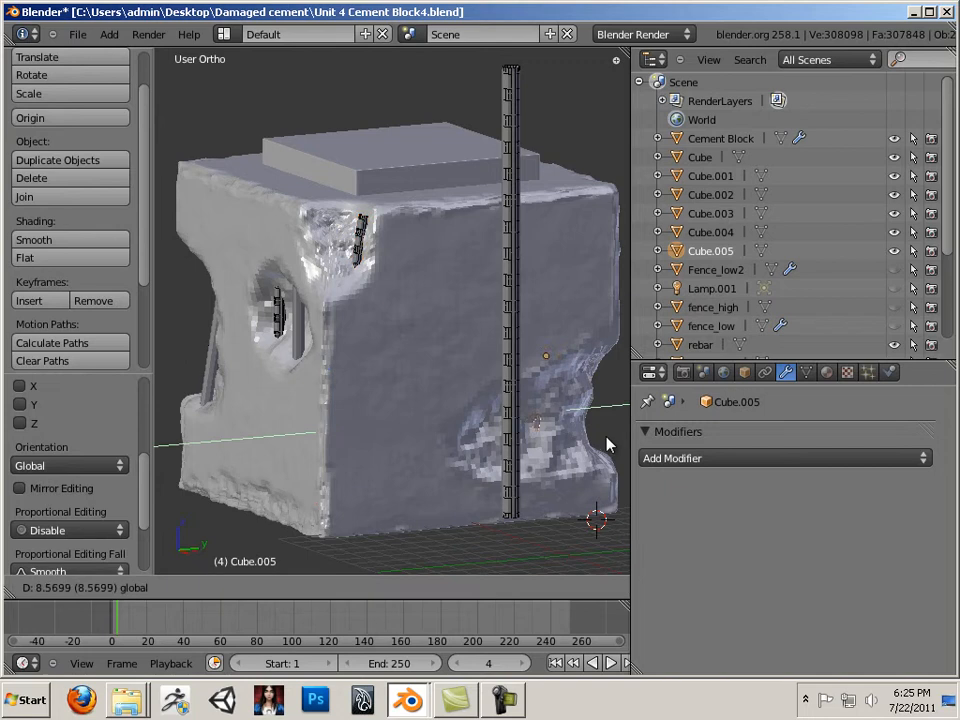
left_click(550, 410)
Move the lower-corner pair about 0.26 units along X, and nudge it slightly further so it shows in the damaged area
middle_click_drag(550, 410, 267, 444)
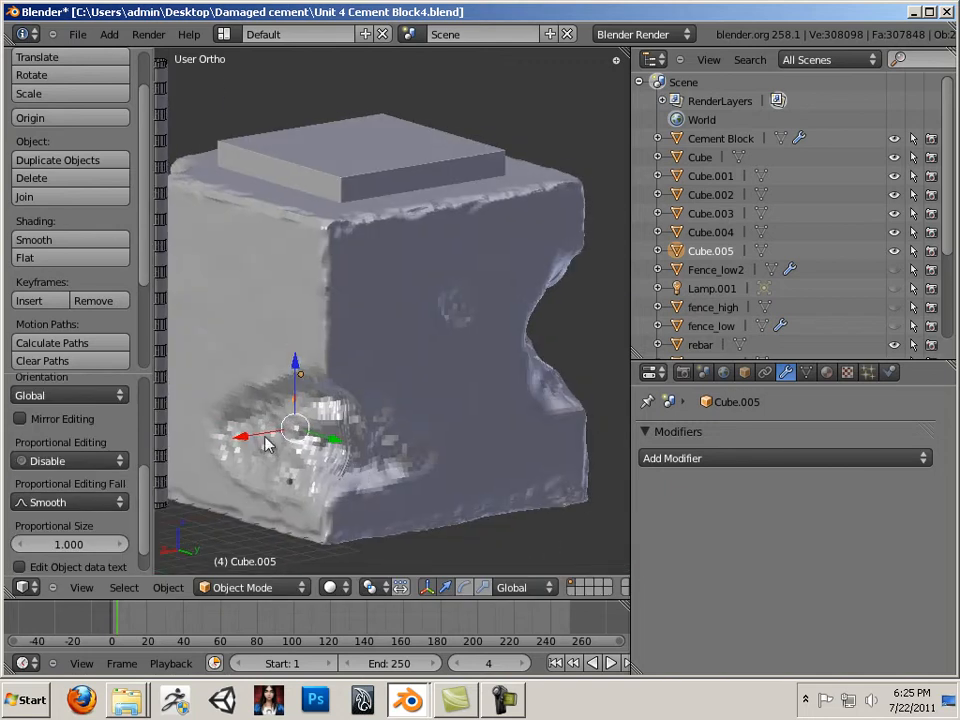
key("g")
key("x")
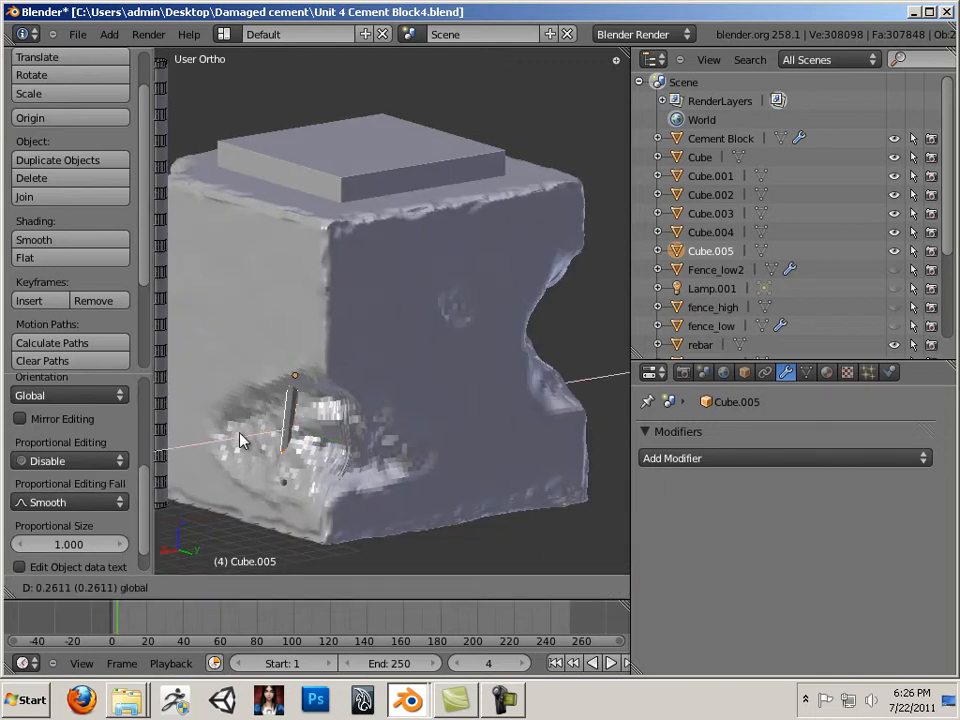
left_click(240, 440)
middle_click_drag(272, 455, 446, 392)
scroll(435, 390, "up", 3)
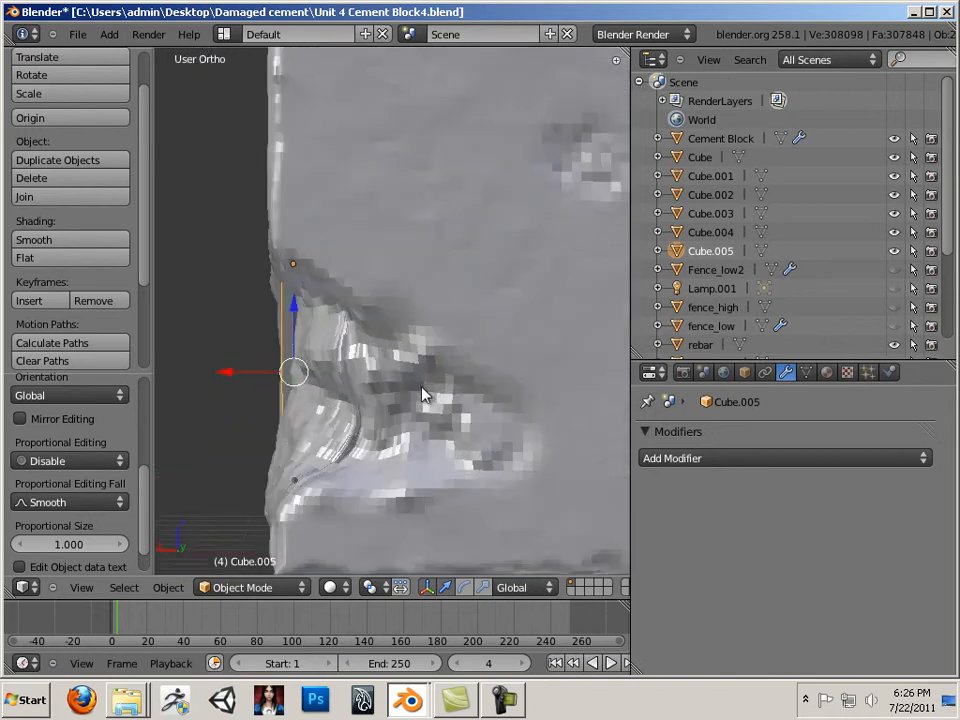
scroll(405, 395, "down", 1)
mouse_move(258, 360)
left_mouse_down()
mouse_move(269, 359)
mouse_move(256, 359)
left_mouse_up()
middle_click_drag(209, 380, 340, 398)
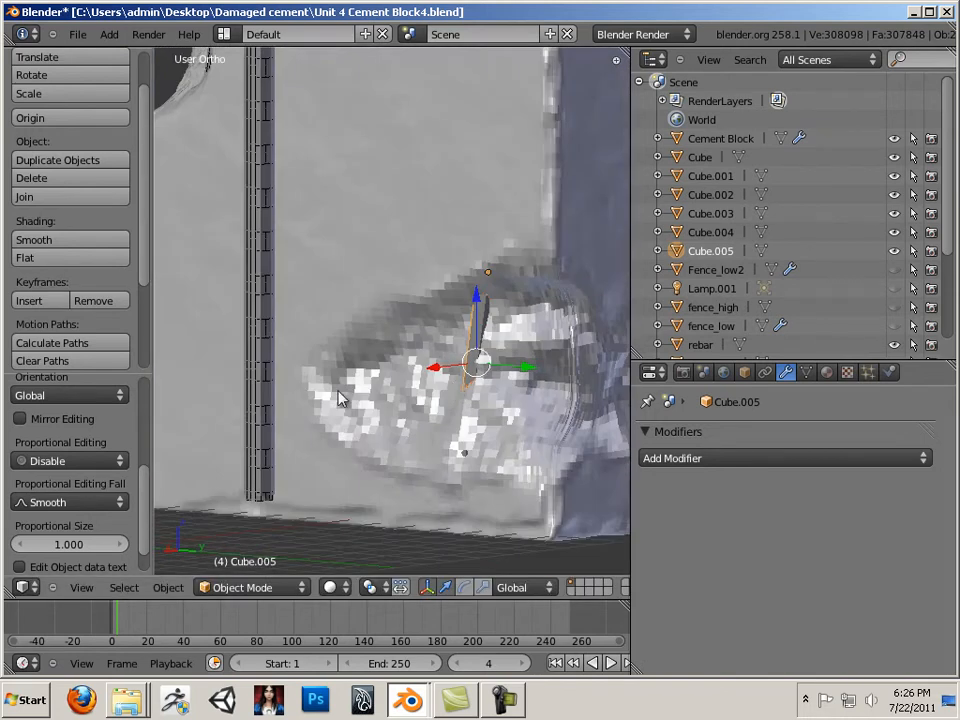
Select the Cement Block in the scene list and switch it to Sculpt Mode, facing its damaged lower corner
scroll(735, 296, "down", 5)
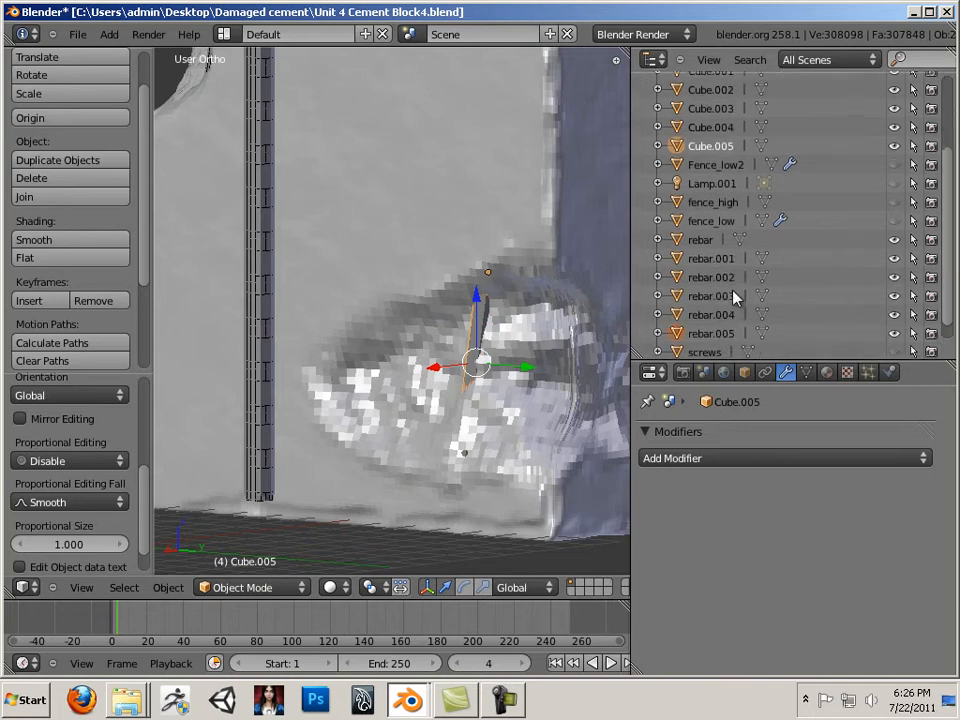
scroll(728, 300, "up", 6)
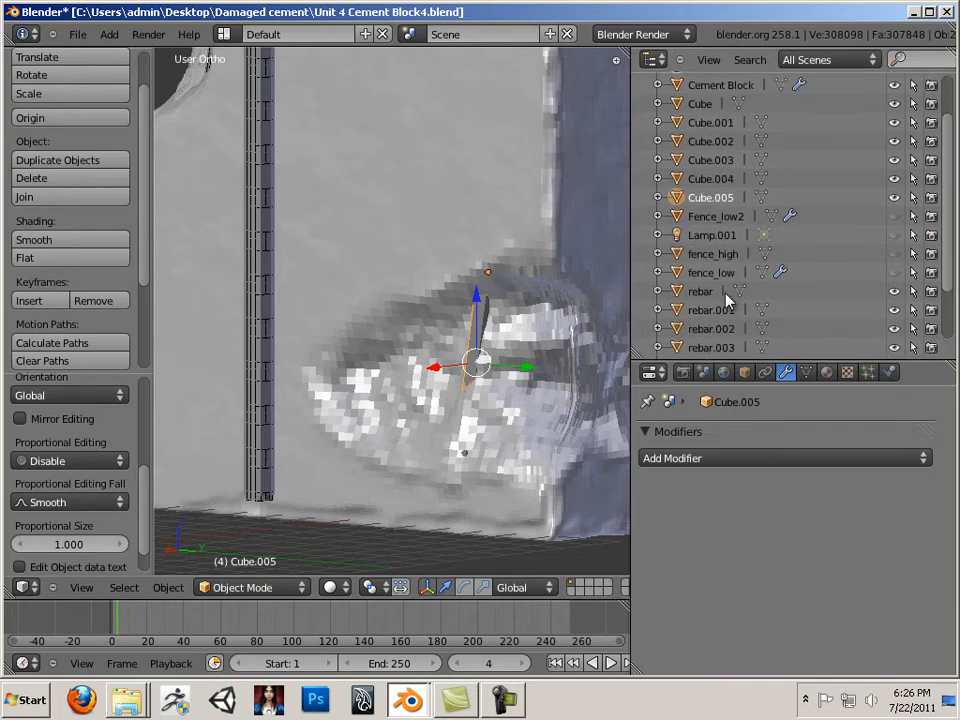
left_click(721, 139)
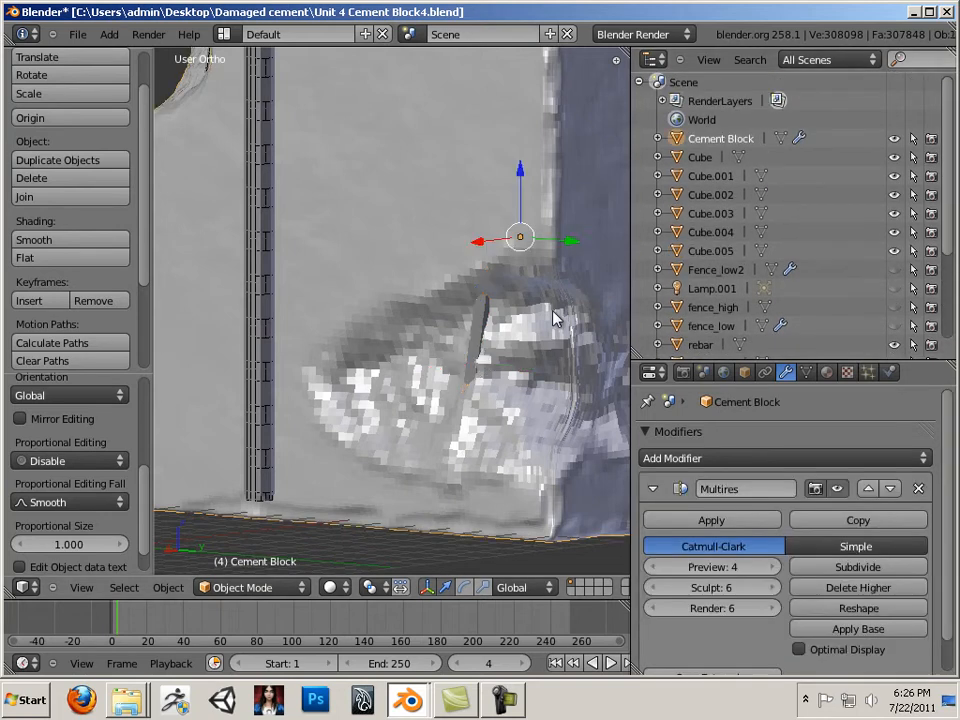
scroll(545, 310, "down", 5)
middle_click_drag(531, 368, 392, 390)
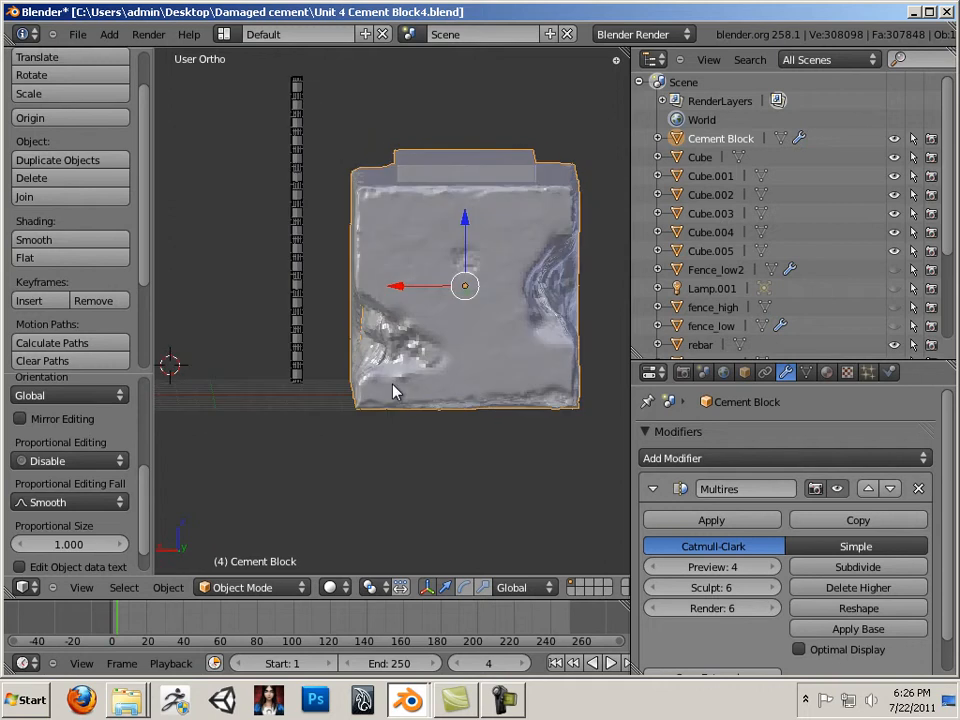
scroll(394, 390, "up", 5)
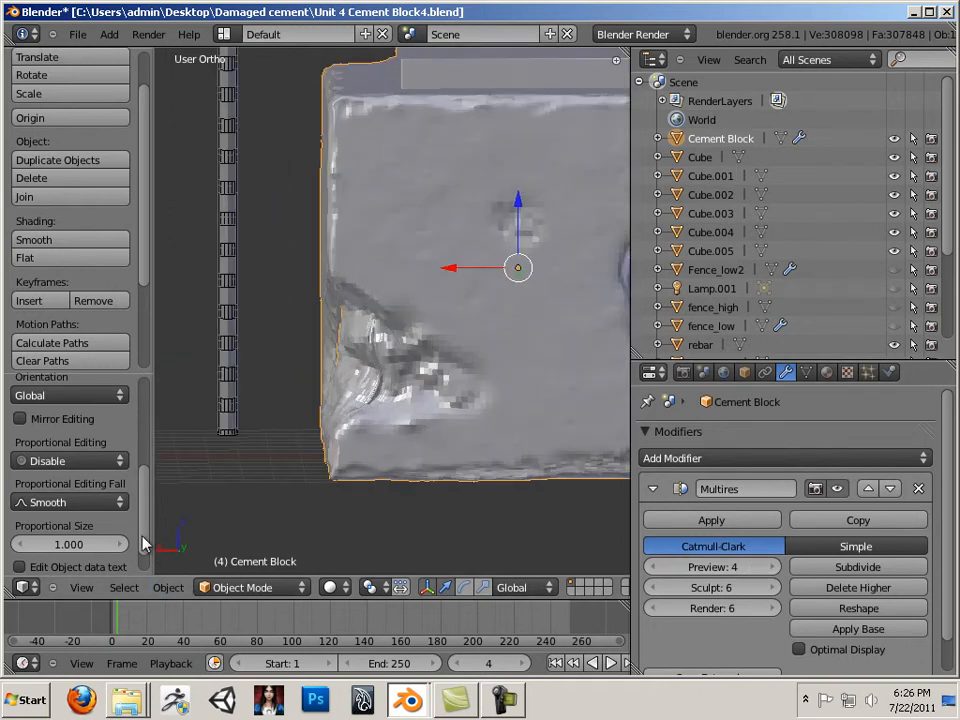
left_click(238, 587)
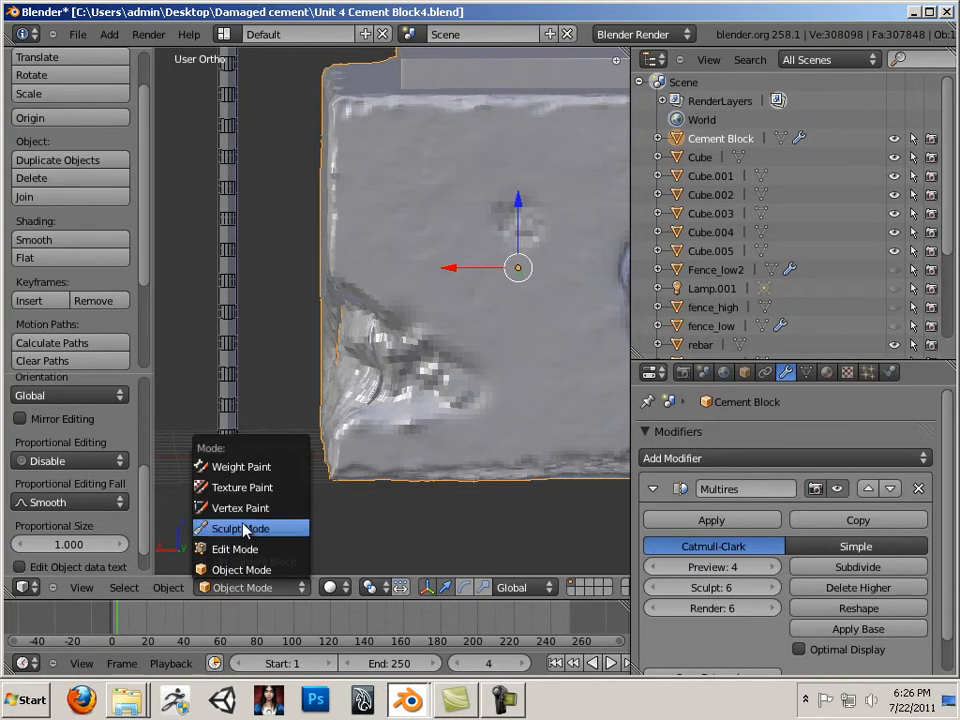
key("Return")
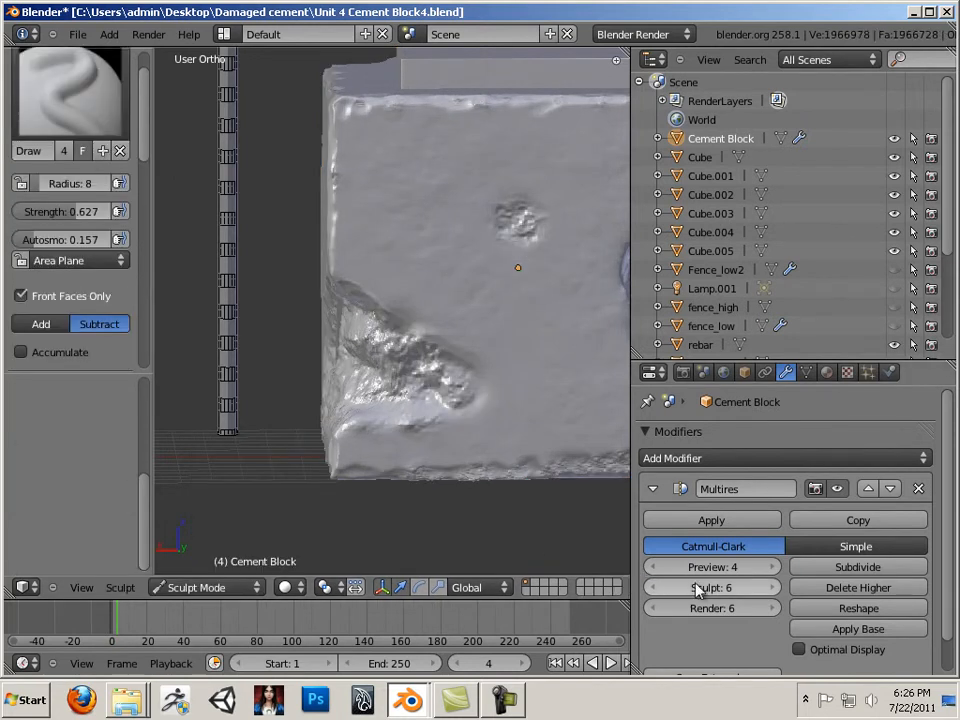
Lower the Cement Block's Multires sculpt level to 3 and switch the sculpting brush to Grab
left_click(653, 588)
left_click(653, 588)
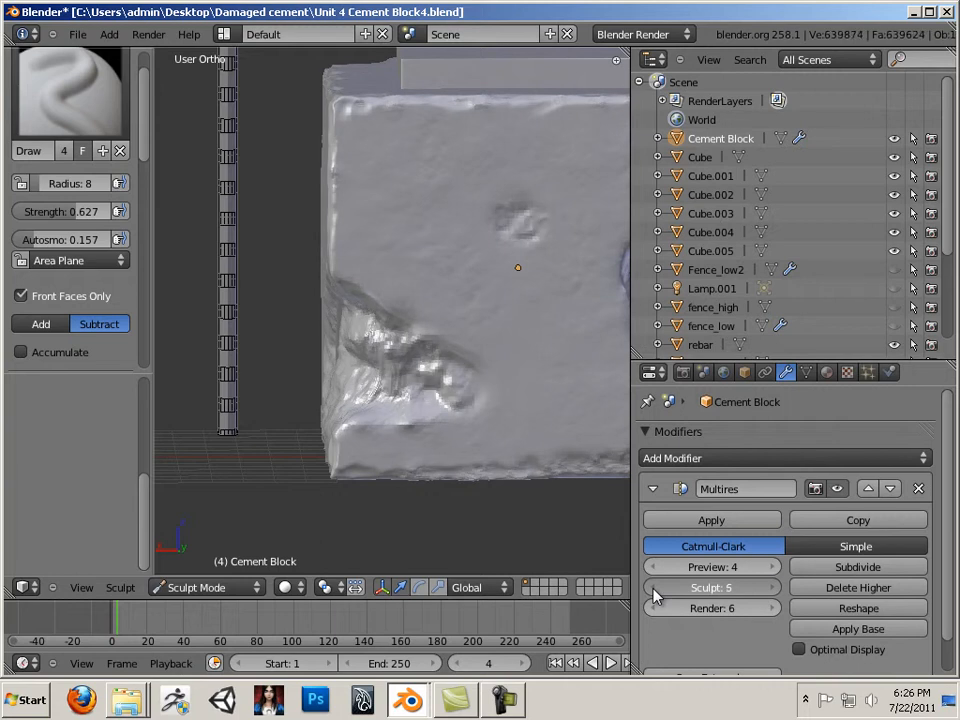
left_click(653, 588)
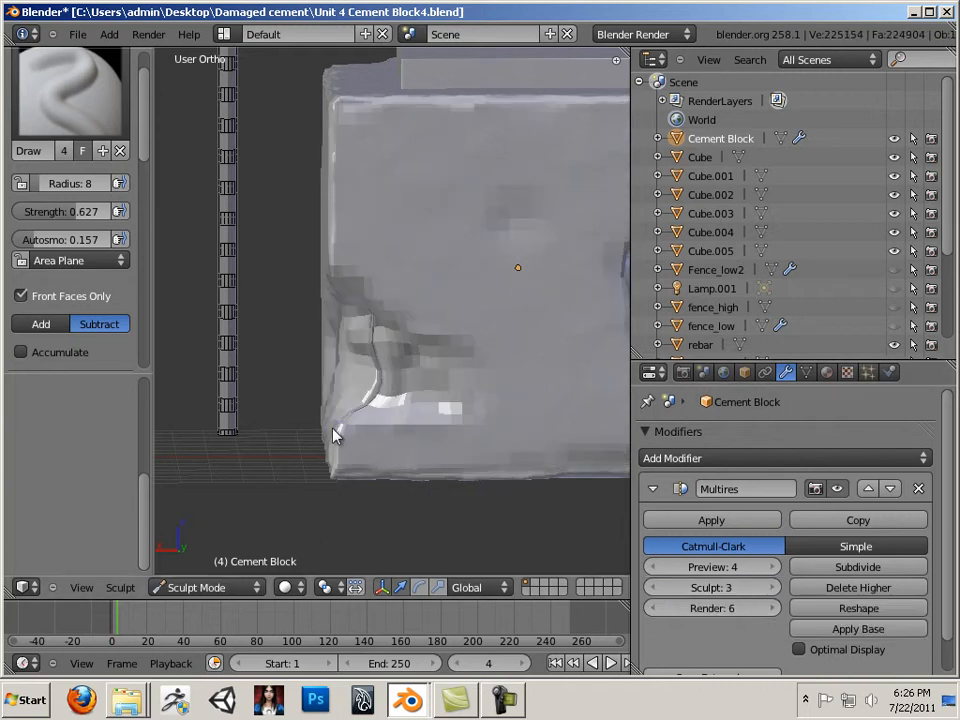
left_click(70, 92)
left_click(690, 192)
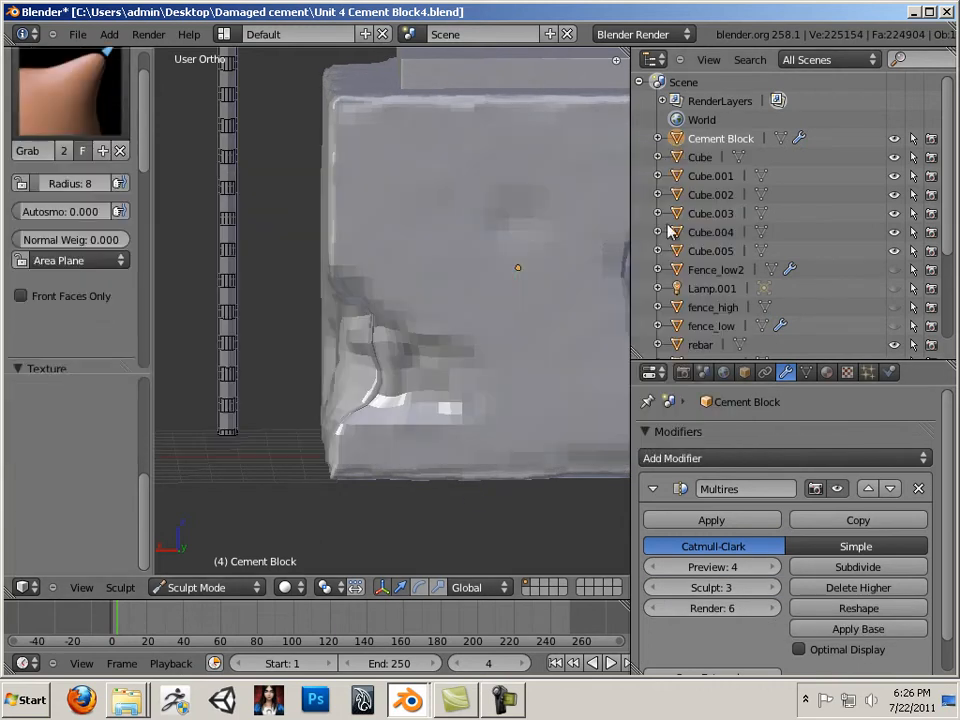
Enlarge the Grab brush to a radius of 50 and pull the damaged lower corner's surface inward to uncover the post
left_click_drag(392, 408, 355, 405)
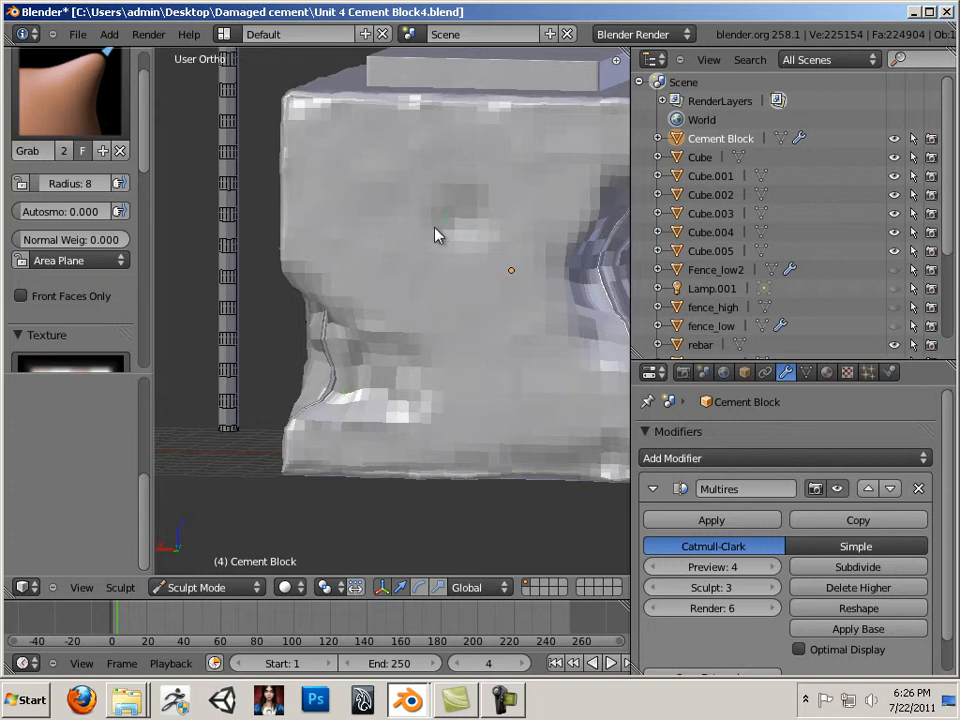
key("bracketright")
key("bracketright")
key("bracketright")
key("bracketright")
key("bracketright")
key("bracketright")
mouse_move(325, 364)
left_mouse_down()
mouse_move(339, 364)
mouse_move(330, 367)
mouse_move(337, 355)
mouse_move(367, 366)
left_mouse_up()
key("bracketleft")
key("bracketleft")
key("bracketleft")
key("bracketleft")
key("bracketleft")
key("bracketleft")
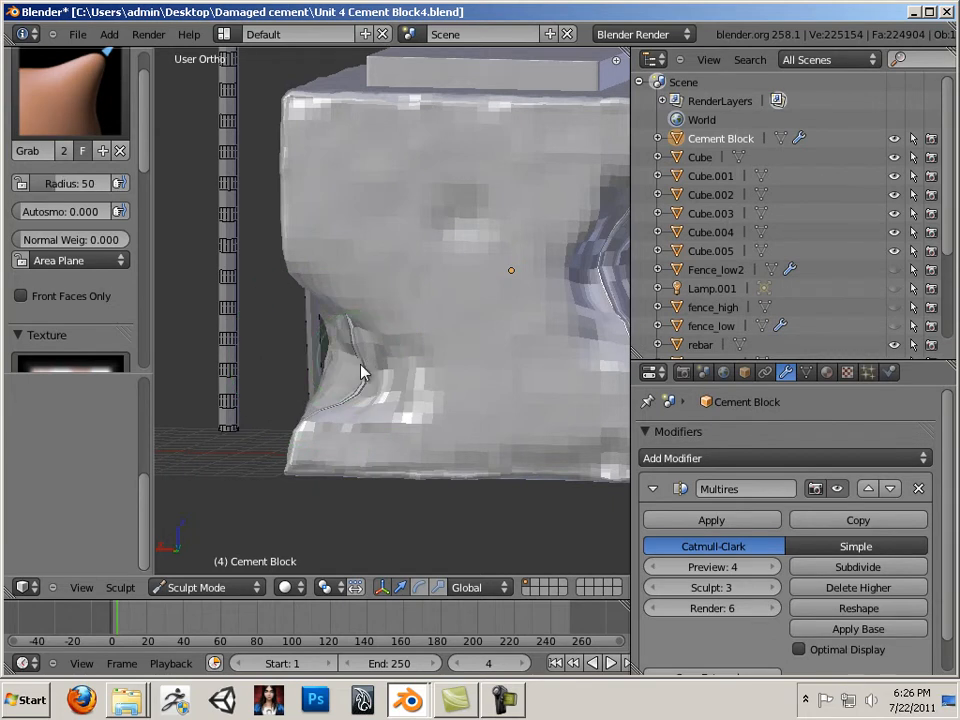
Grab the surface inside the round hole around its post and rebar to uncover them more
middle_click_drag(252, 408, 519, 408)
middle_click_drag(311, 399, 369, 542)
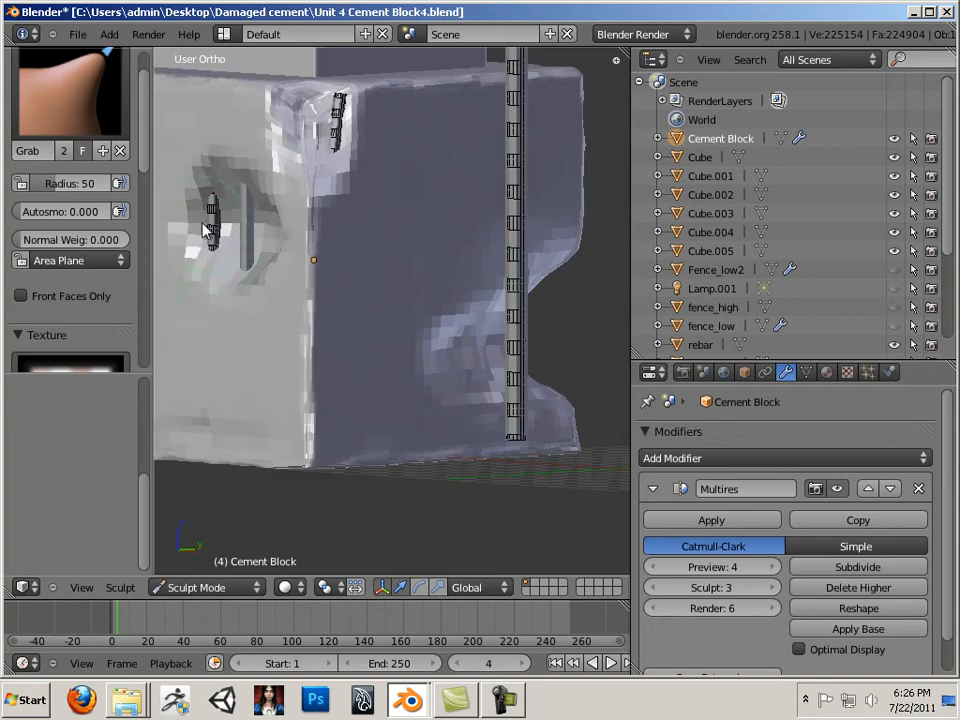
left_click_drag(229, 232, 262, 238)
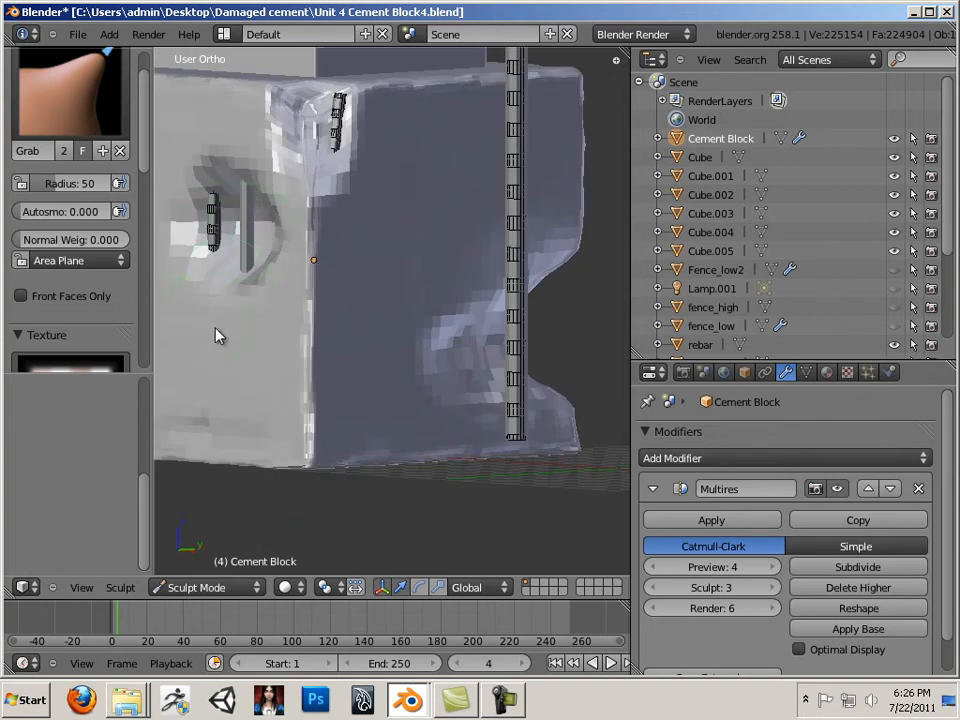
middle_click_drag(217, 335, 516, 272)
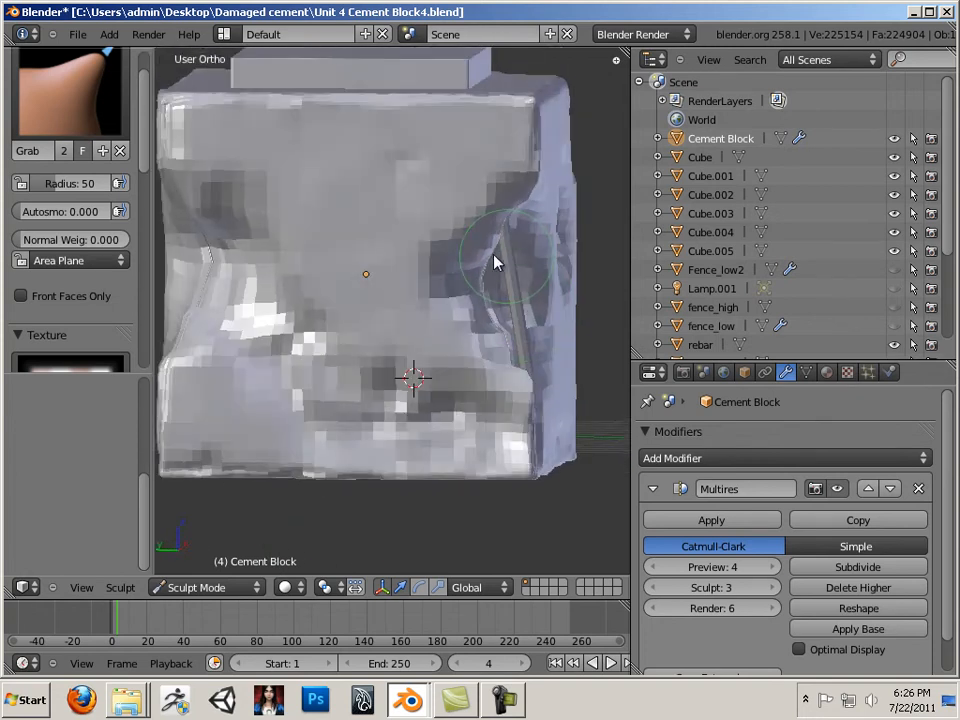
middle_click_drag(525, 336, 171, 499)
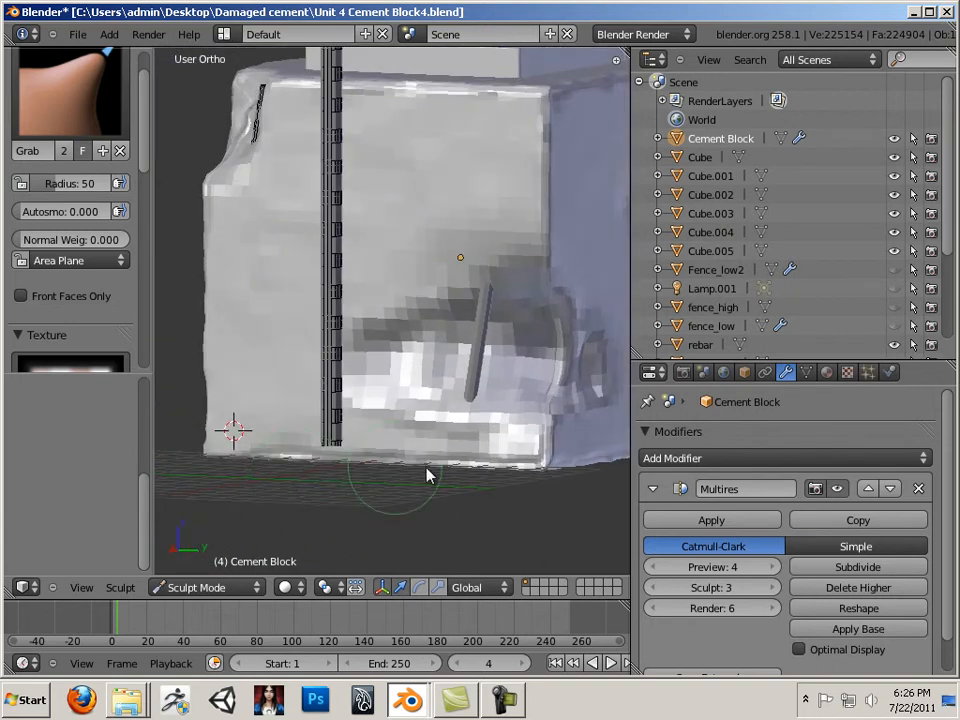
Raise the Cement Block's Multires sculpt level to 5 and its preview level to 5
left_click(773, 590)
left_click(768, 588)
mouse_move(538, 553)
middle_mouse_down()
mouse_move(425, 538)
mouse_move(453, 552)
mouse_move(305, 541)
mouse_move(392, 523)
mouse_move(470, 545)
middle_mouse_up()
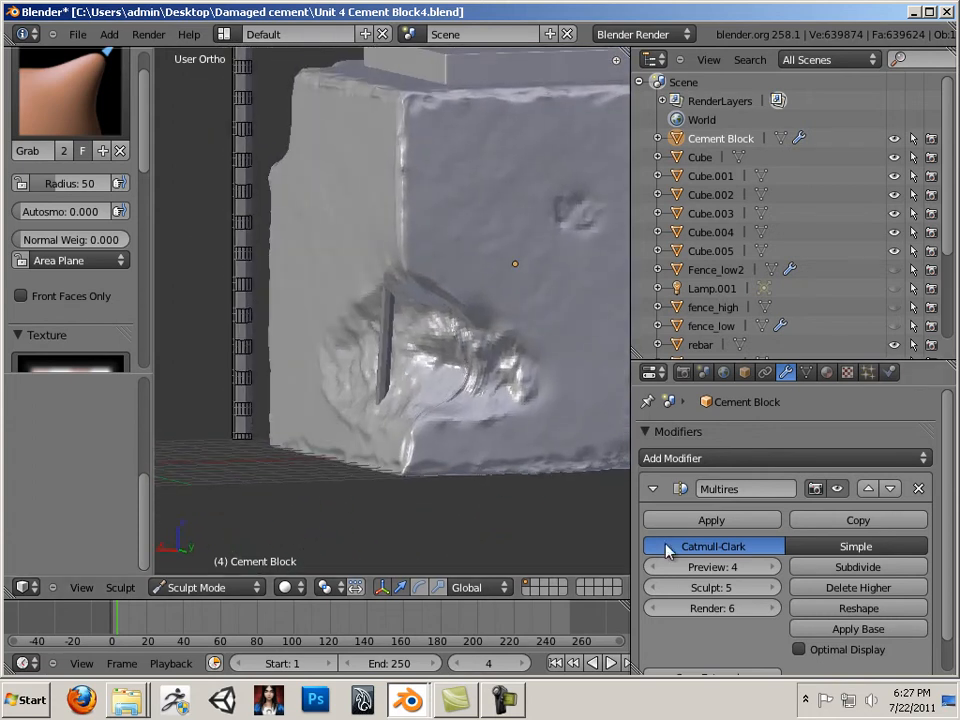
left_click(773, 567)
Examine from several sides how the posts and rebar sit in the block's holes and damaged corners
middle_click_drag(596, 571, 506, 461)
scroll(530, 470, "up", 5)
scroll(530, 470, "down", 5)
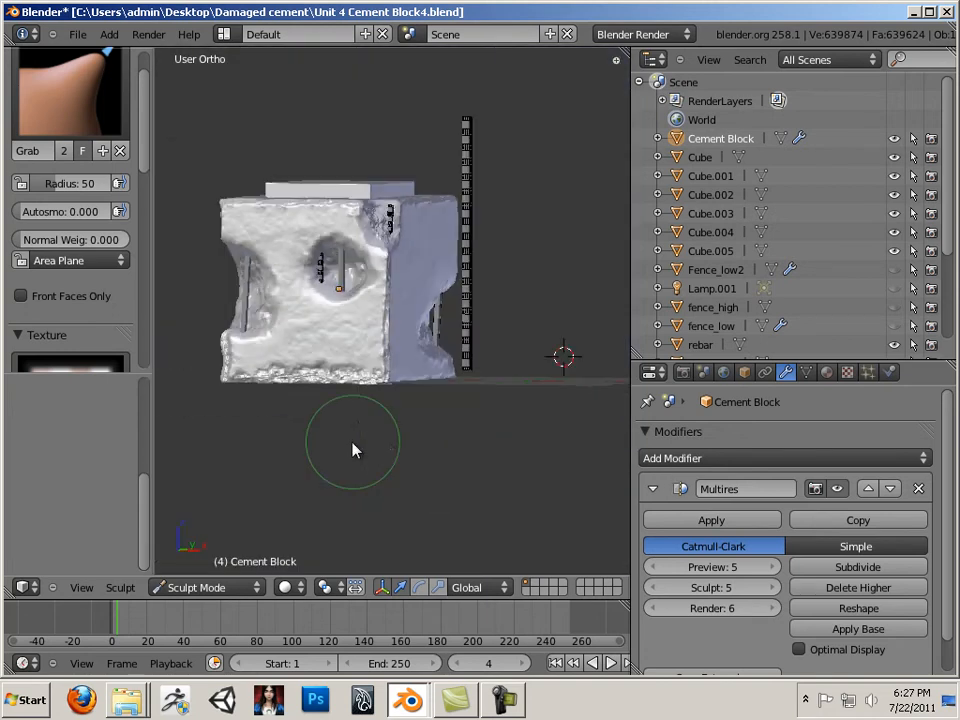
middle_click_drag(354, 448, 484, 476)
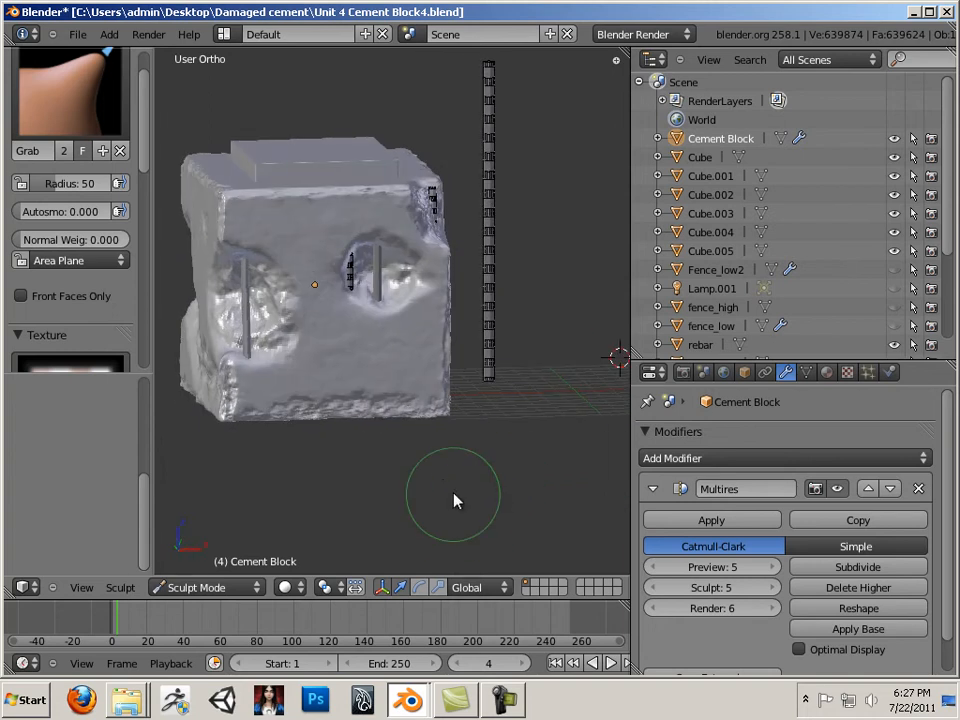
scroll(440, 495, "down", 3)
middle_click_drag(422, 493, 499, 480)
scroll(546, 497, "up", 6)
scroll(500, 520, "up", 2)
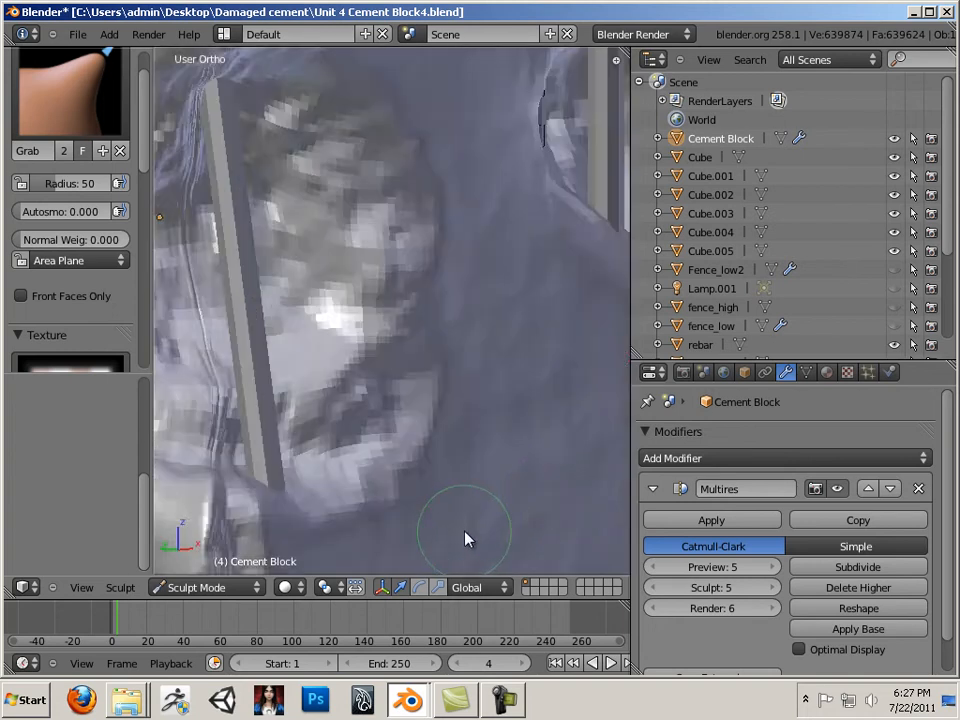
scroll(420, 515, "down", 5)
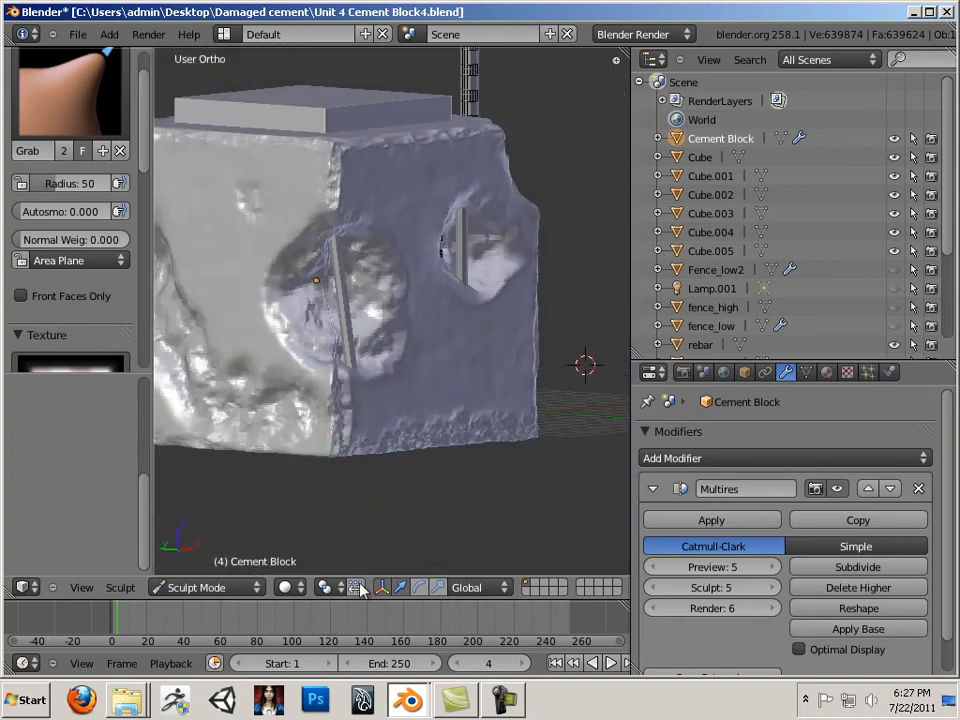
In Object Mode, duplicate the post and rebar pair from the round hole and move the copy toward the block's heavily damaged side
left_click(225, 588)
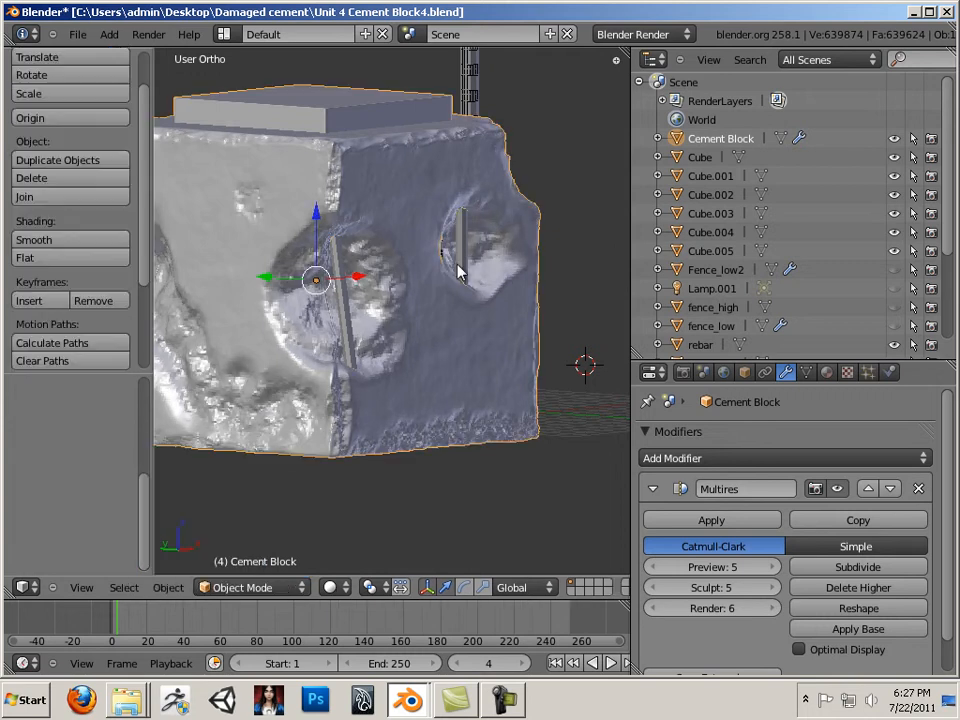
right_click(462, 262)
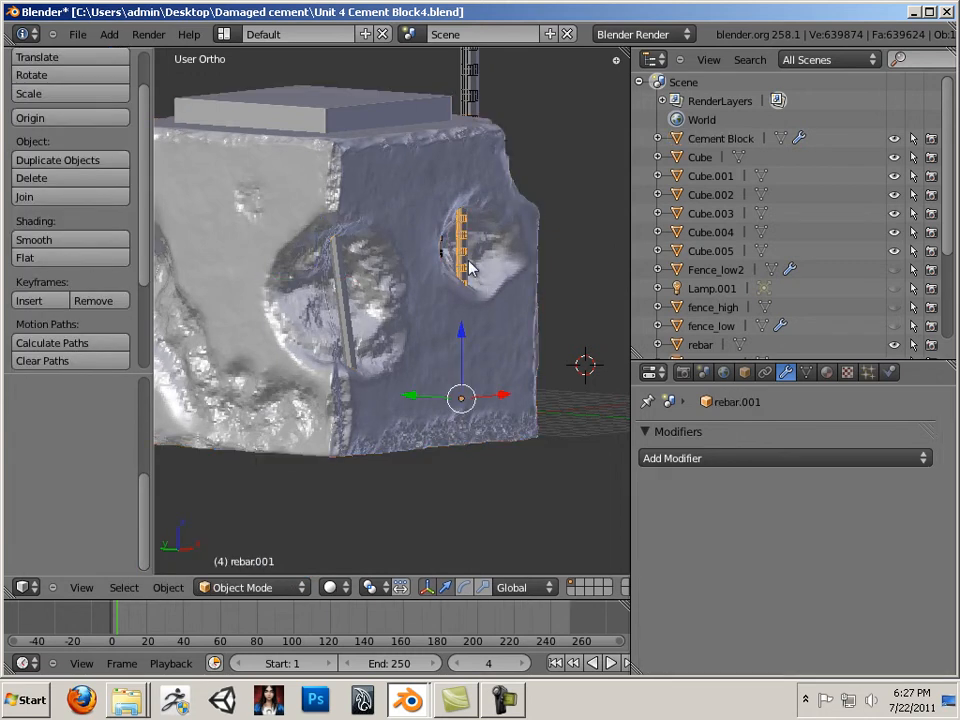
right_click(468, 266)
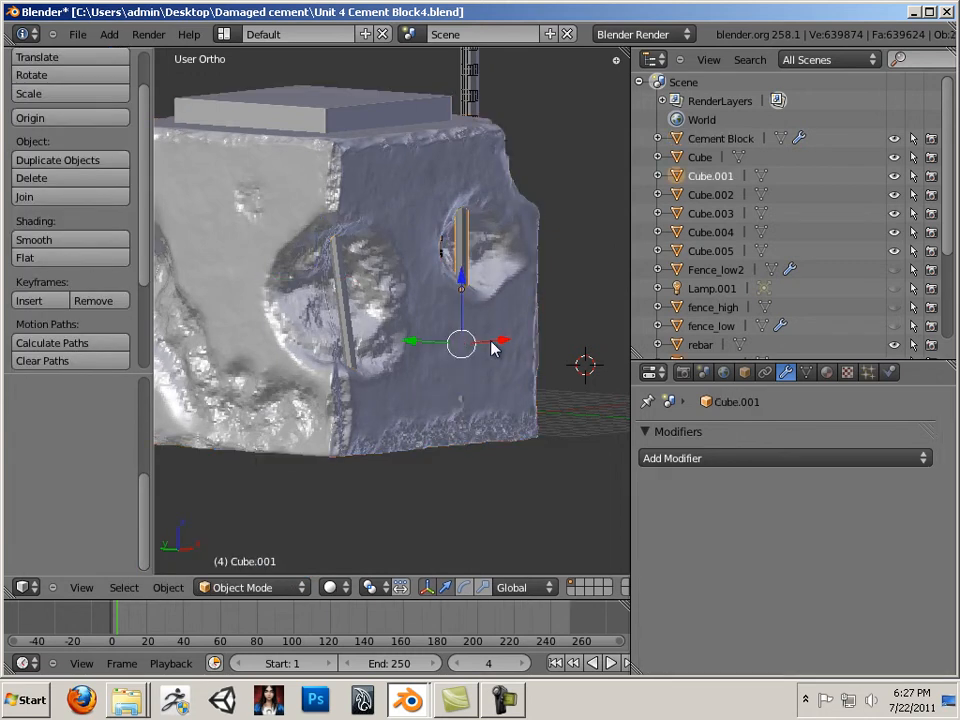
key("shift+d")
right_click(483, 347)
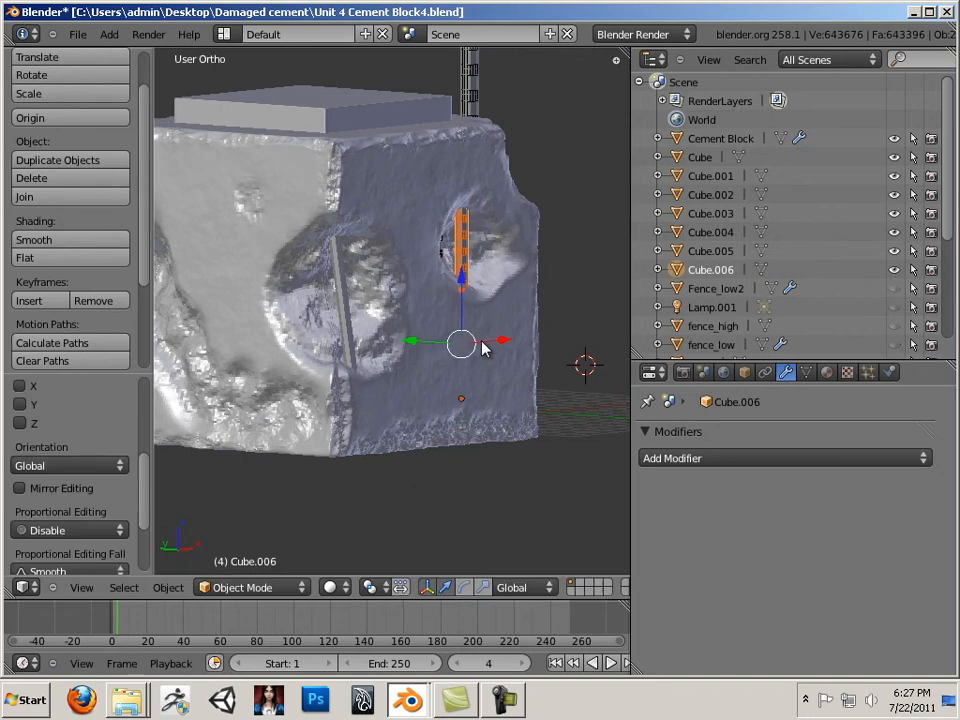
key("g")
left_click(190, 362)
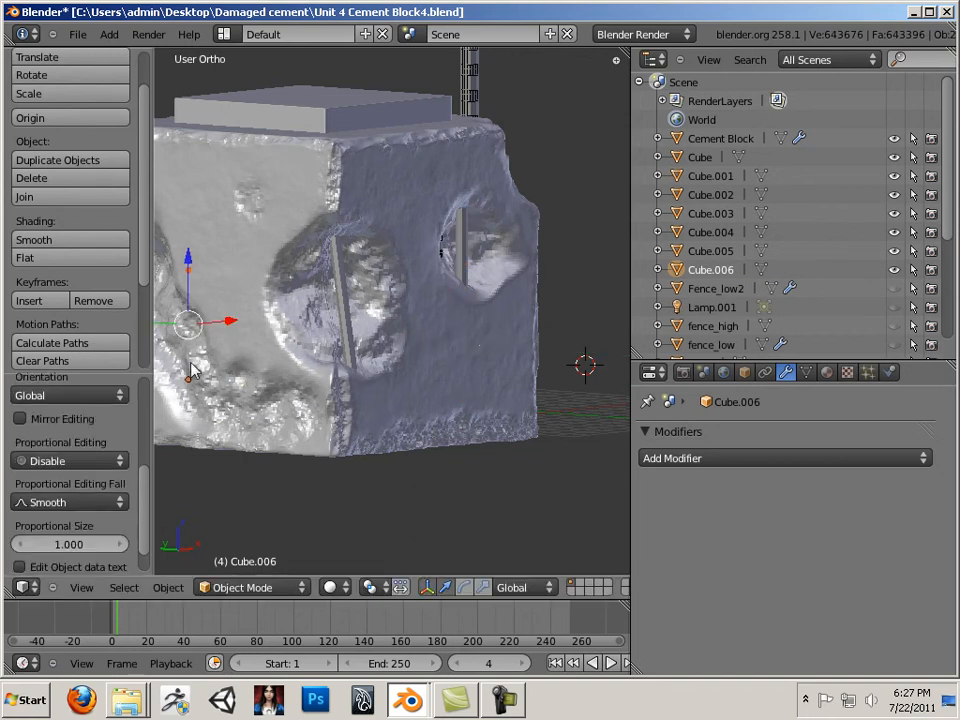
Move the copied pair along Y into the hollow on the block's damaged vertical edge
middle_click_drag(190, 362, 375, 347)
key("g")
key("y")
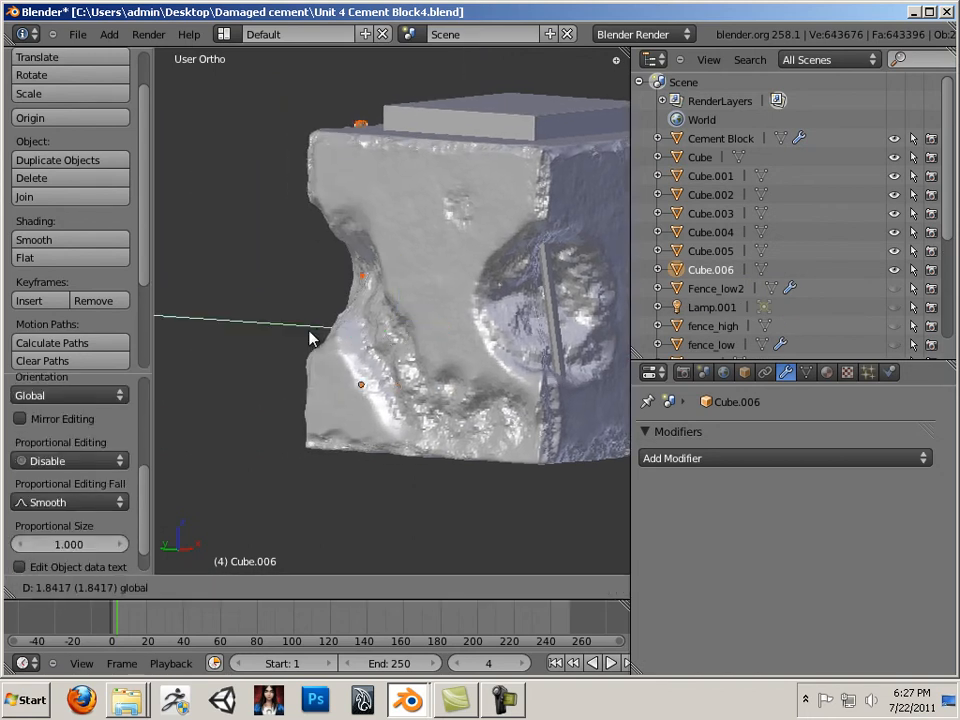
left_click(277, 363)
mouse_move(277, 363)
middle_mouse_down()
mouse_move(366, 402)
mouse_move(287, 358)
middle_mouse_up()
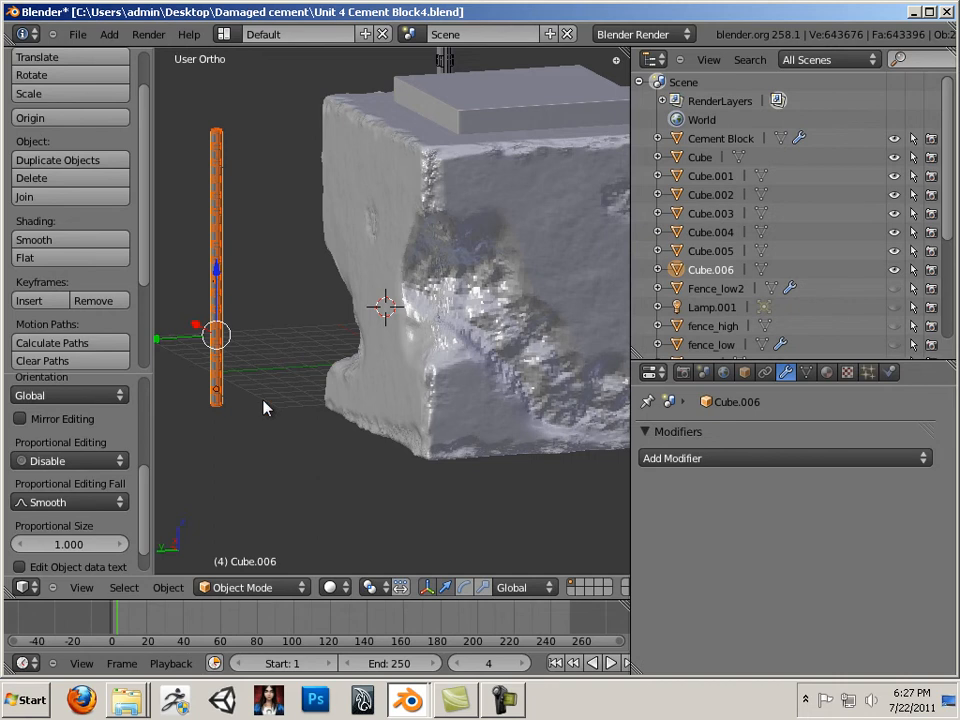
middle_click_drag(265, 408, 197, 339)
key("g")
key("y")
left_click(290, 407)
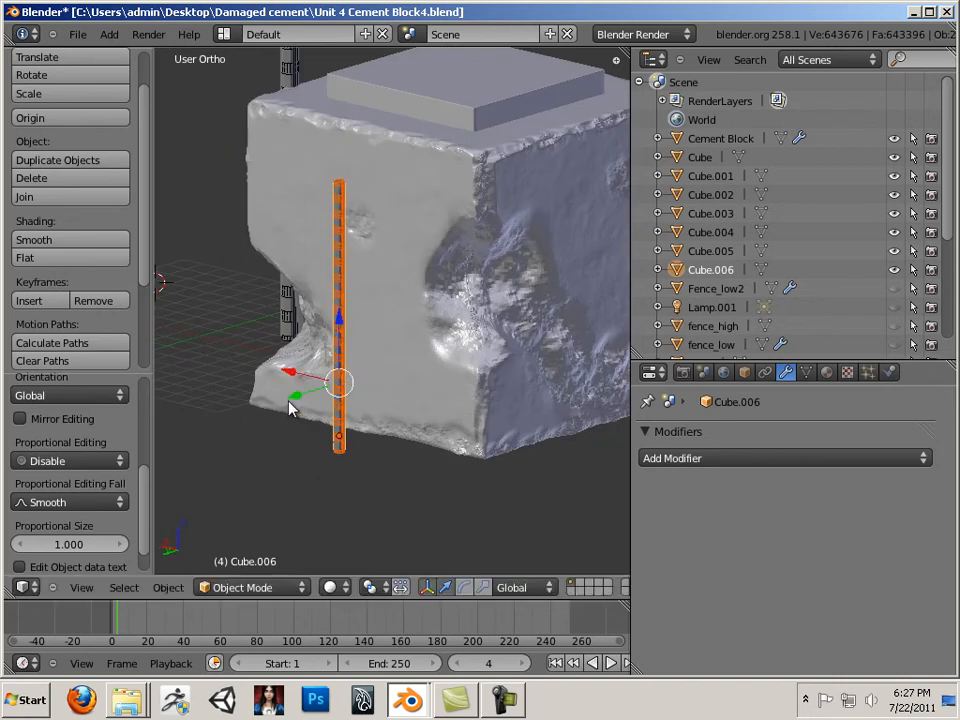
key("g")
key("y")
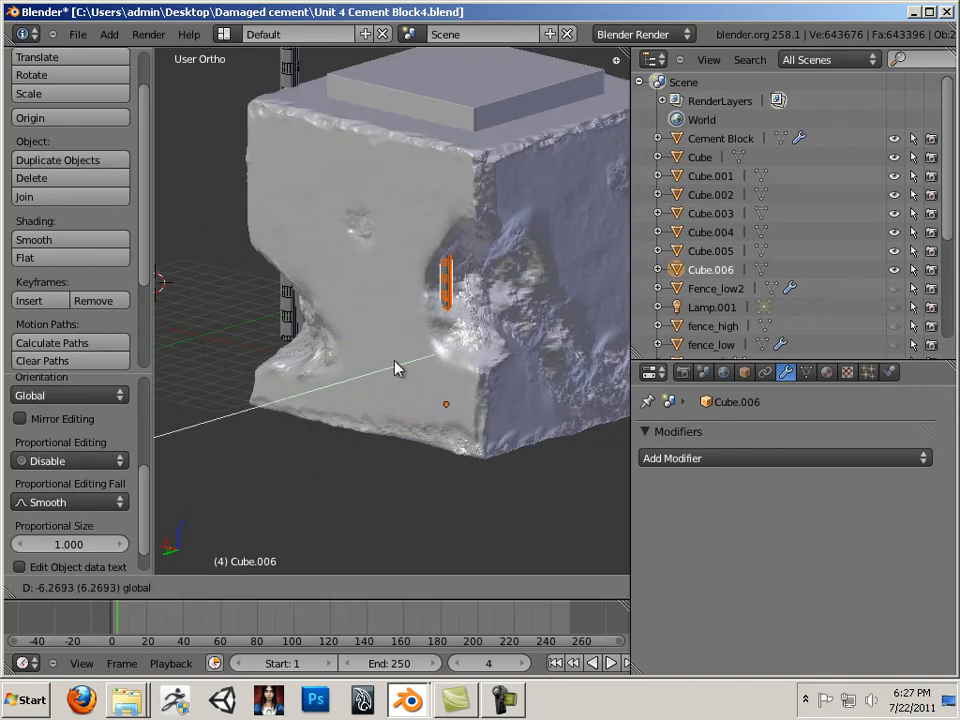
left_click_drag(394, 361, 420, 364)
Duplicate the pair in the edge hollow and move the new copy along X to the damaged corner across the same face
middle_click_drag(291, 414, 369, 399)
key("shift+d")
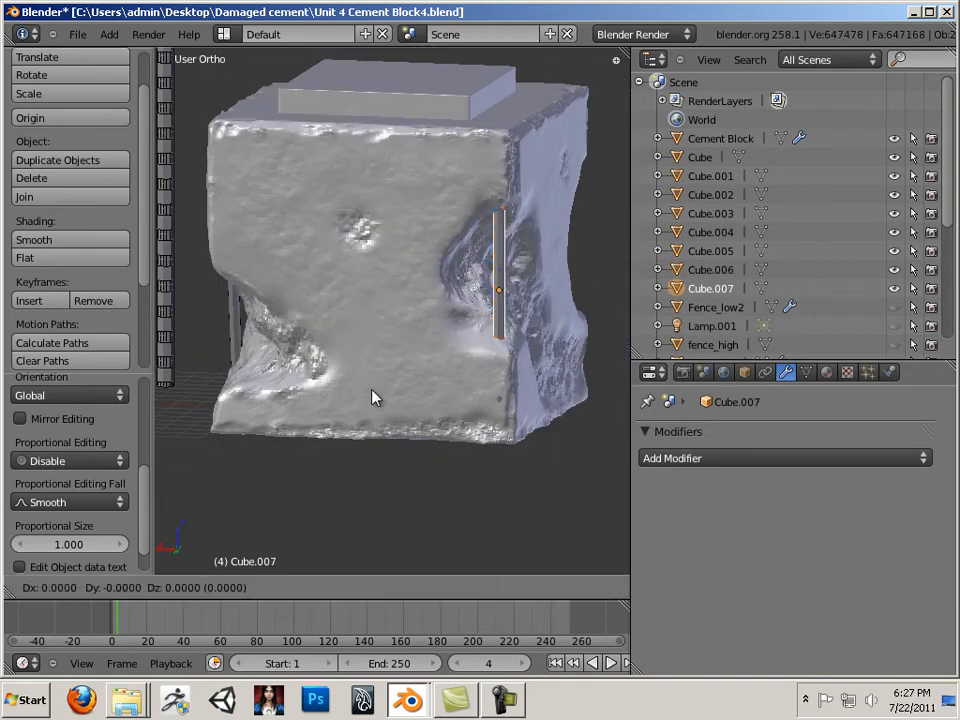
left_click(373, 396)
left_click_drag(432, 347, 196, 335)
Examine the whole block from several sides to check the post and rebar placement in every damaged area
middle_click_drag(285, 497, 420, 454)
scroll(362, 456, "down", 5)
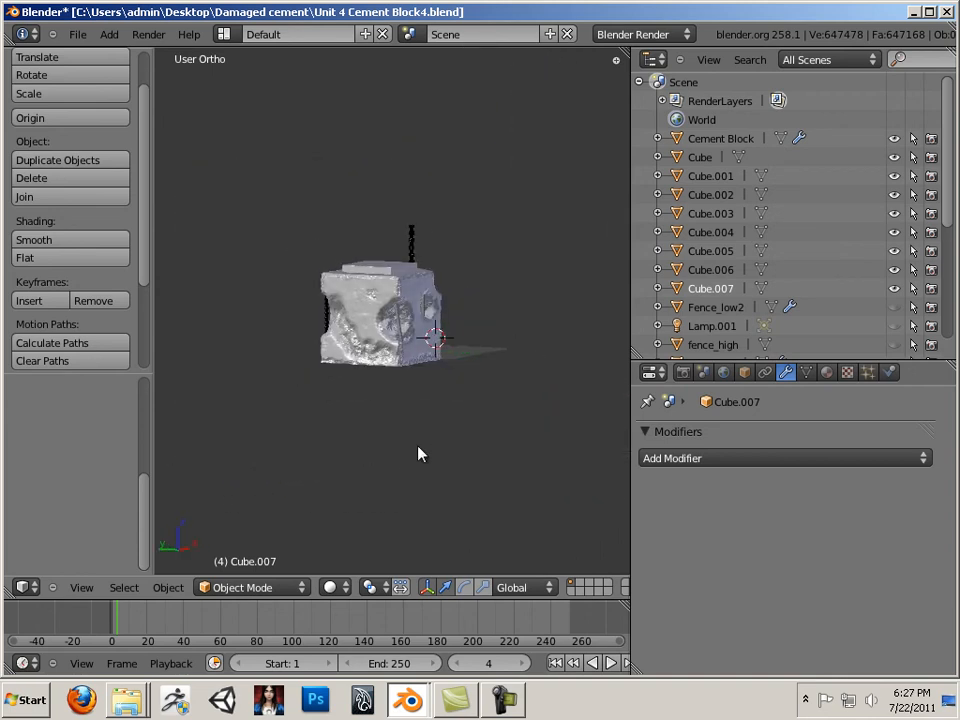
scroll(420, 454, "up", 6)
scroll(505, 480, "up", 2)
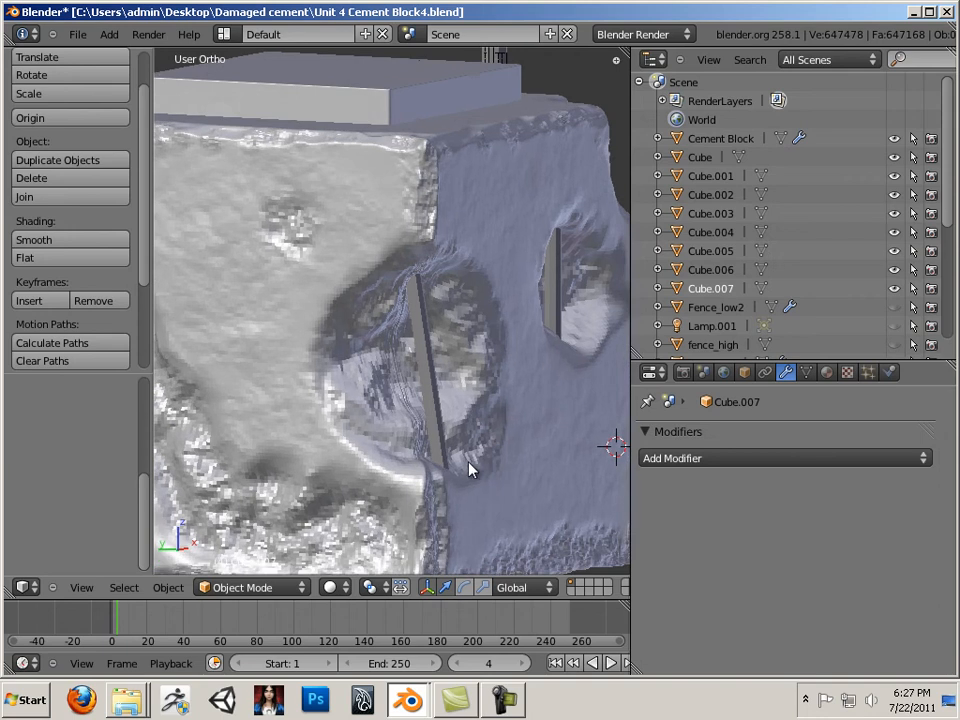
scroll(455, 465, "down", 2)
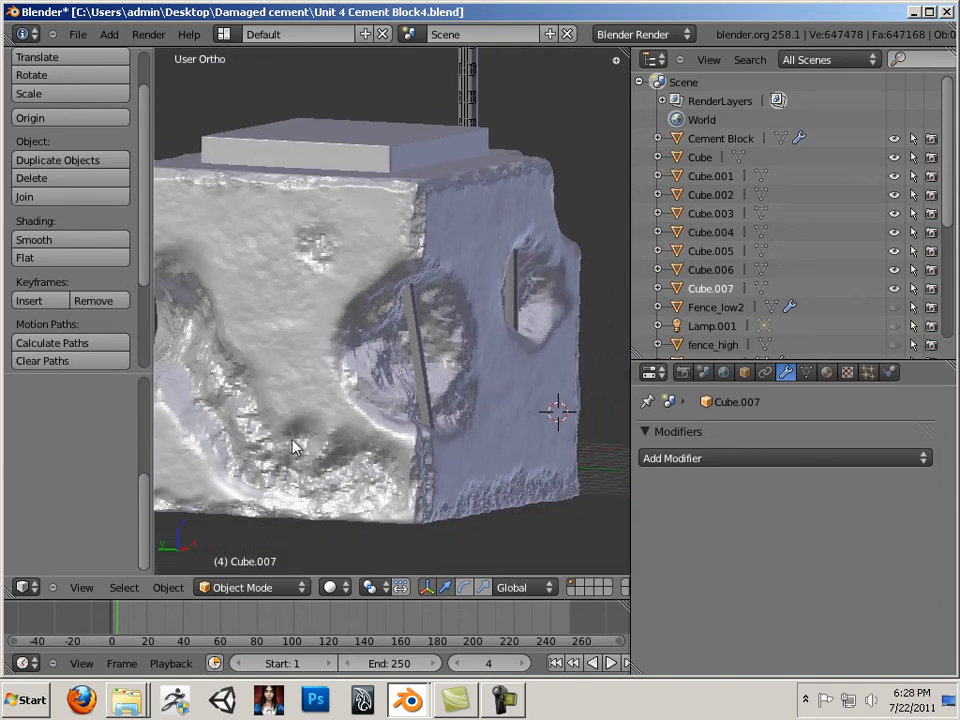
scroll(380, 455, "down", 2)
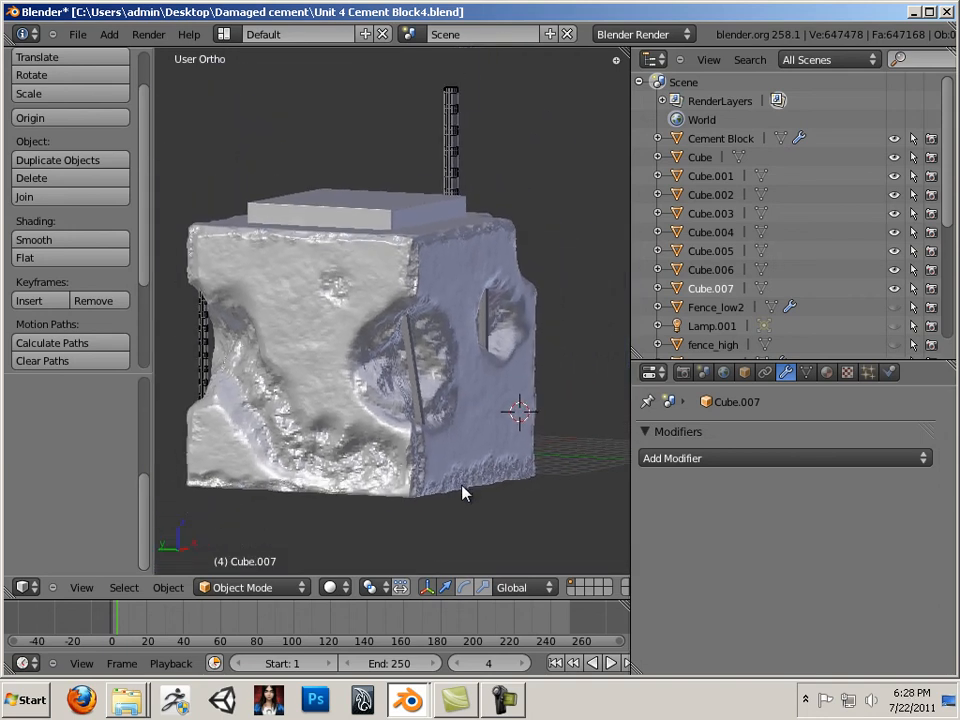
middle_click_drag(463, 492, 364, 486)
scroll(549, 474, "up", 2)
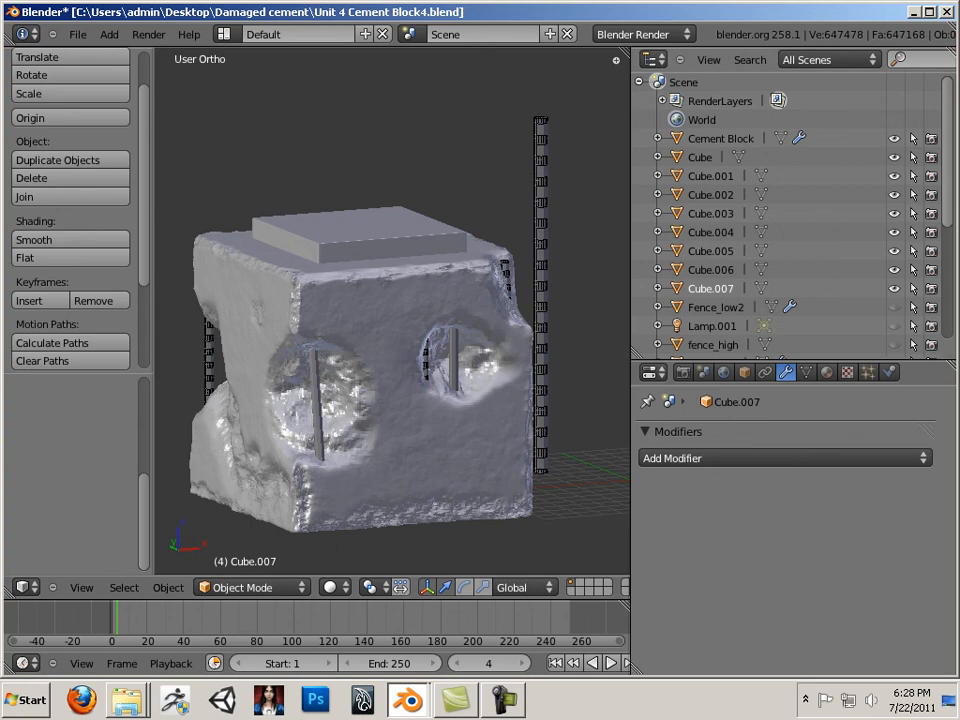